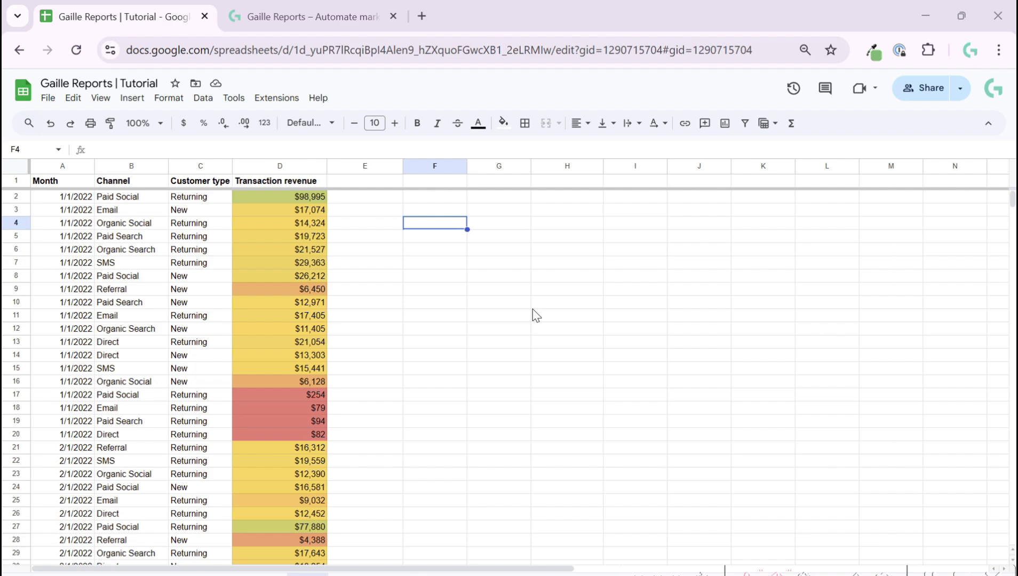
Open the Looker Studio template store on the Gaille Reports website
left_click(327, 13)
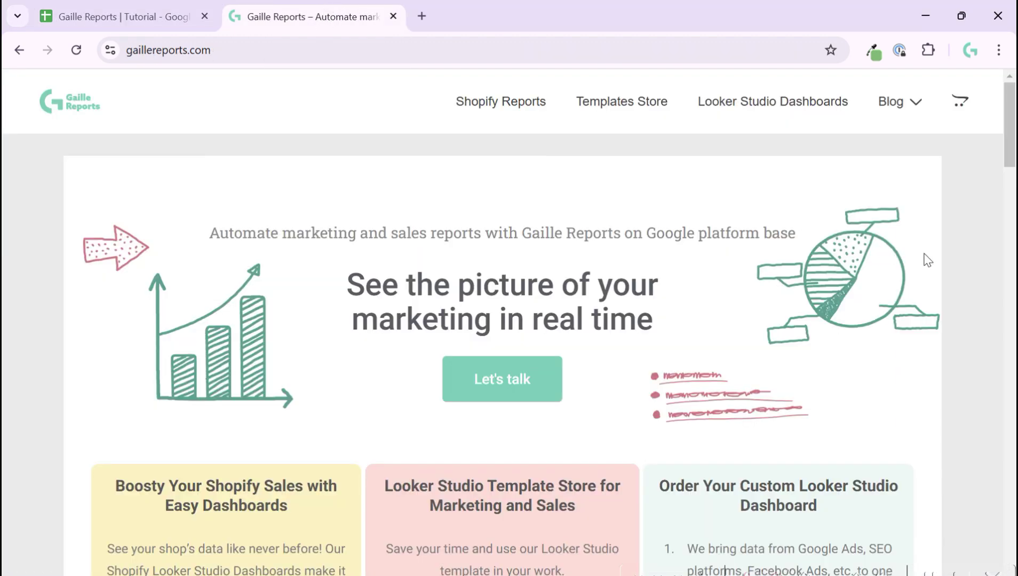
scroll(916, 234, "down", 5)
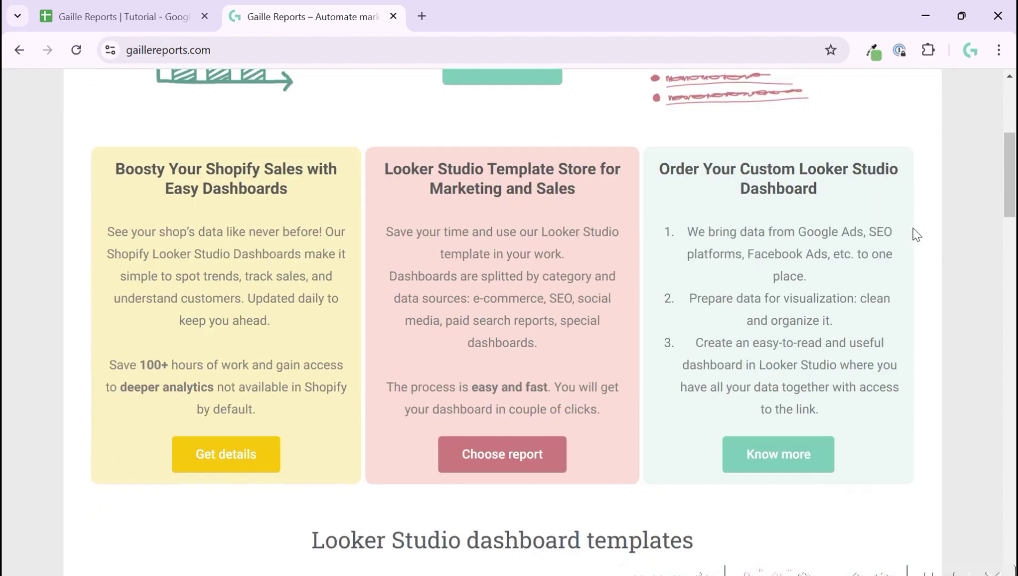
scroll(916, 235, "up", 5)
mouse_move(899, 123)
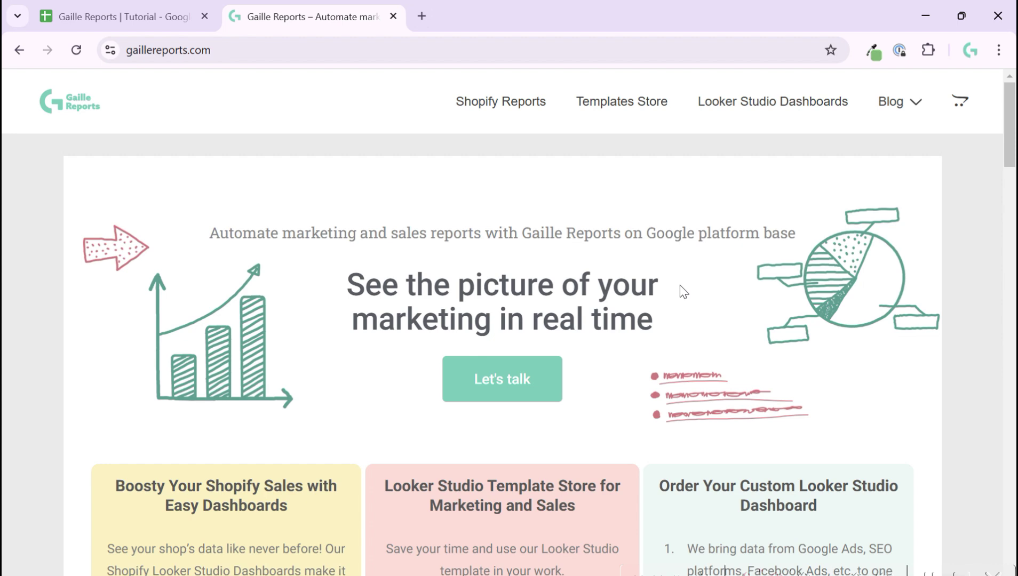
left_click(628, 105)
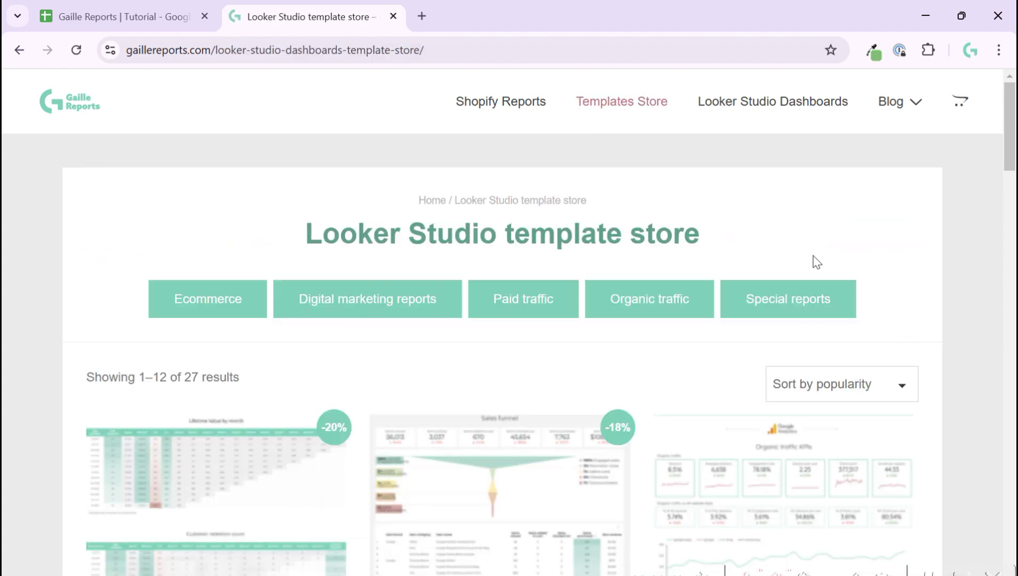
Browse the template listings, then go back to the tutorial spreadsheet
scroll(921, 261, "down", 4)
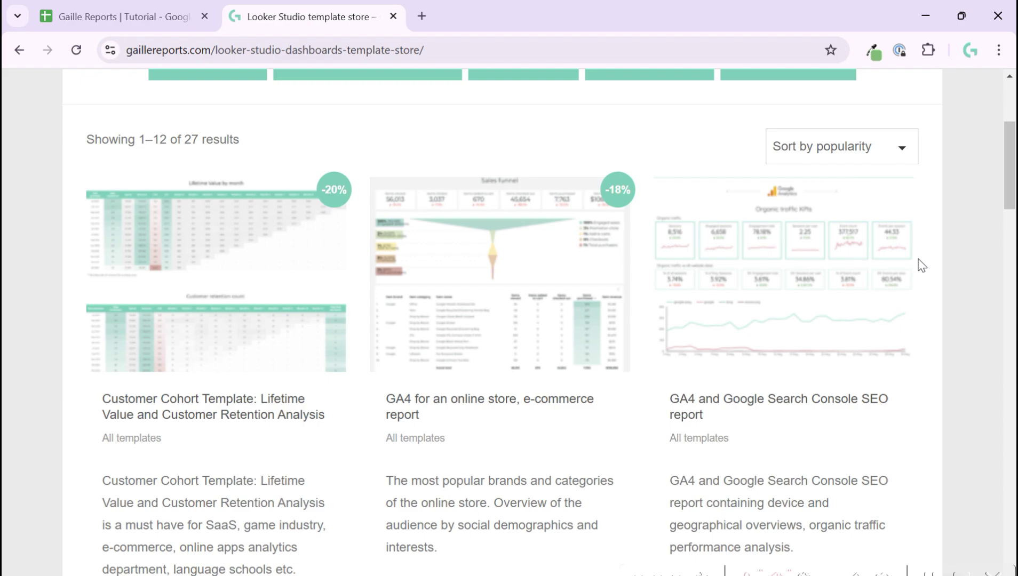
scroll(918, 266, "down", 9)
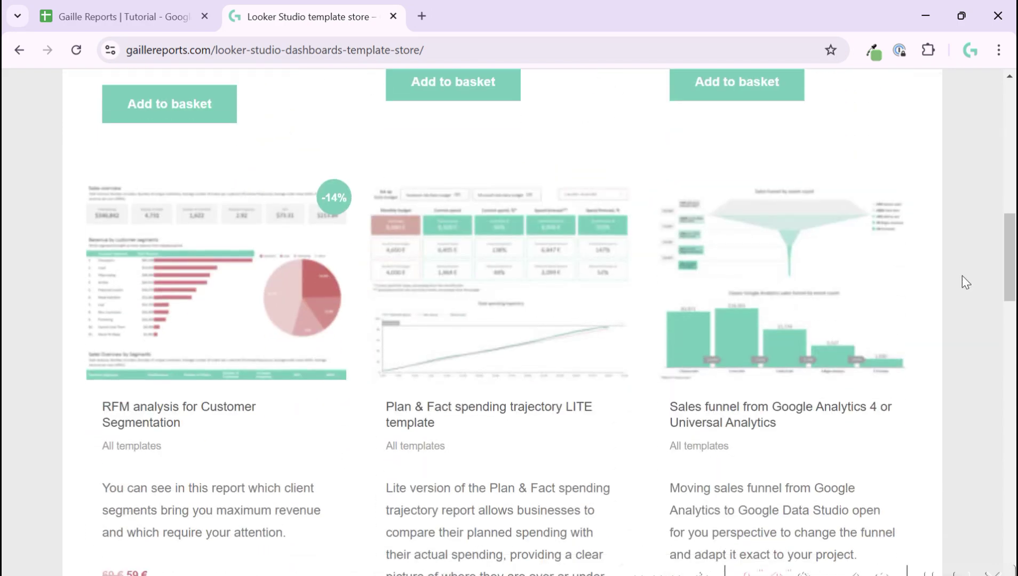
scroll(956, 279, "down", 5)
left_click(156, 6)
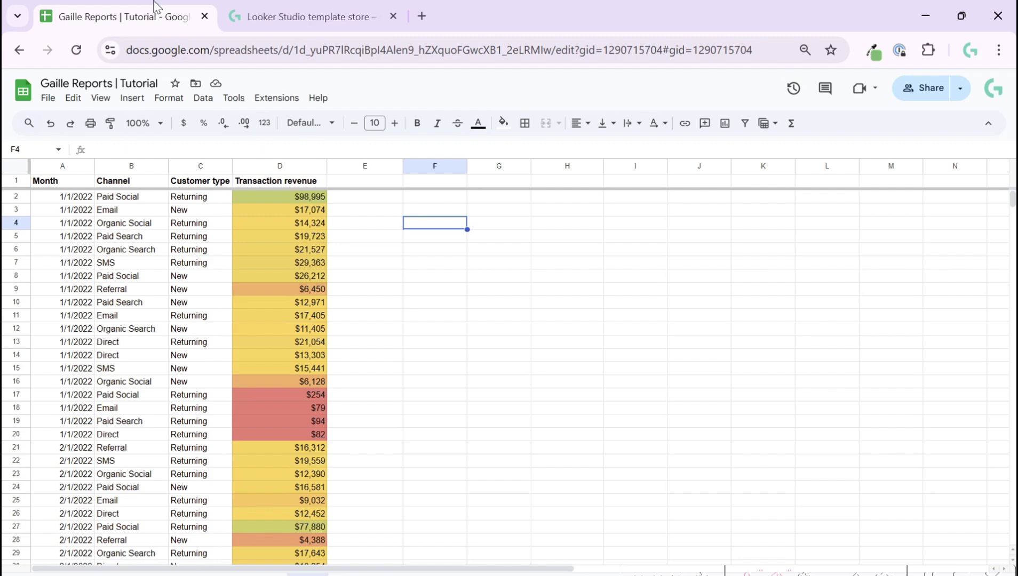
Enter the column header IF in F1
left_click(438, 183)
type("IF")
key("Return")
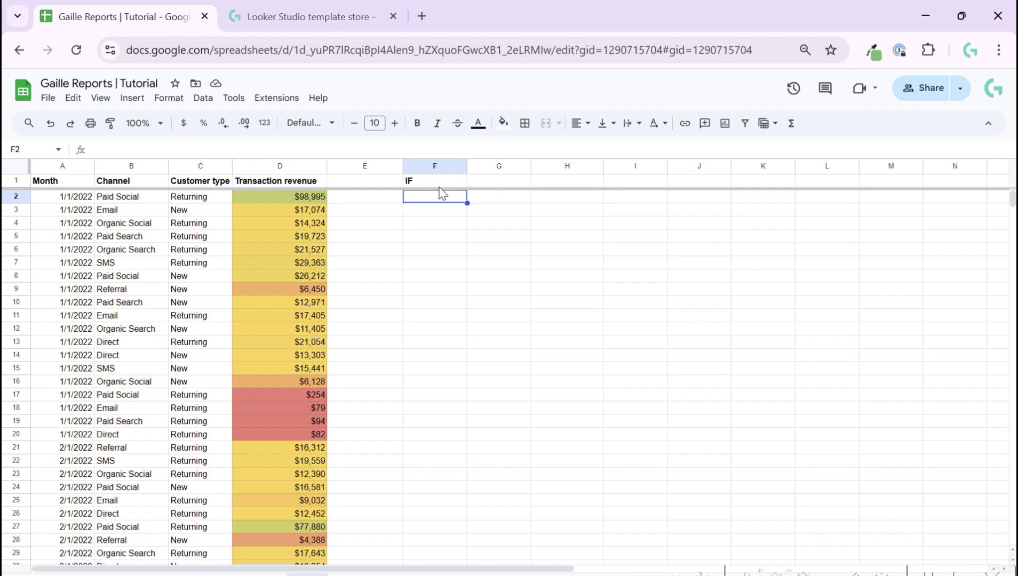
In F2 enter =if(B2="Email",1,0) to flag Email channels
type("=if(")
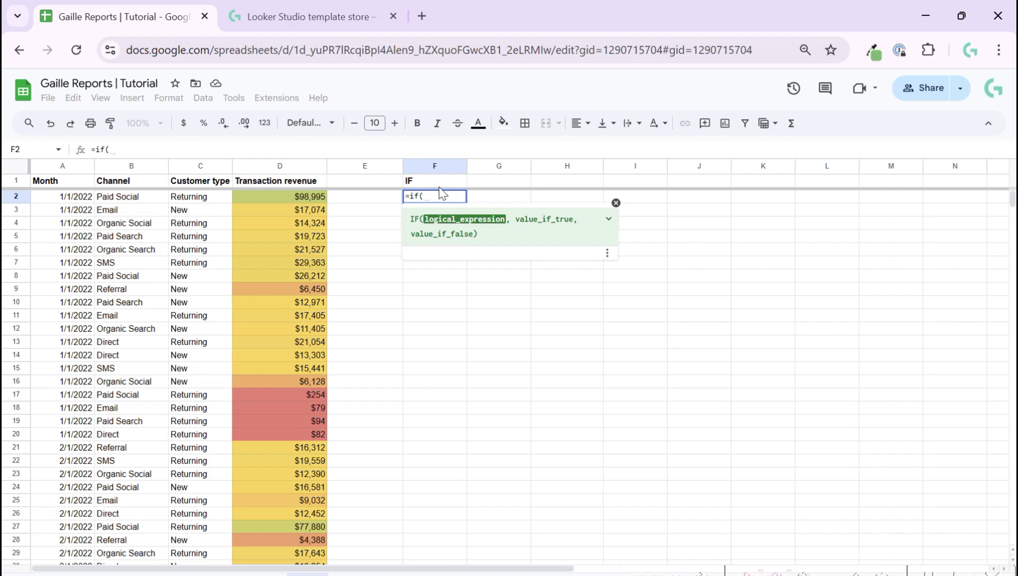
left_click(126, 200)
type("=\"")
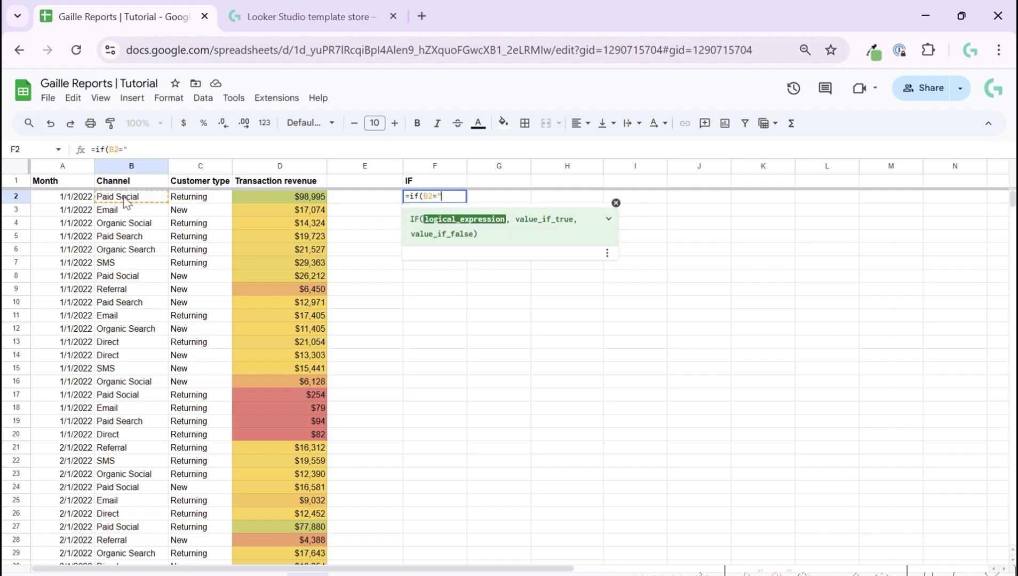
type("Email\"")
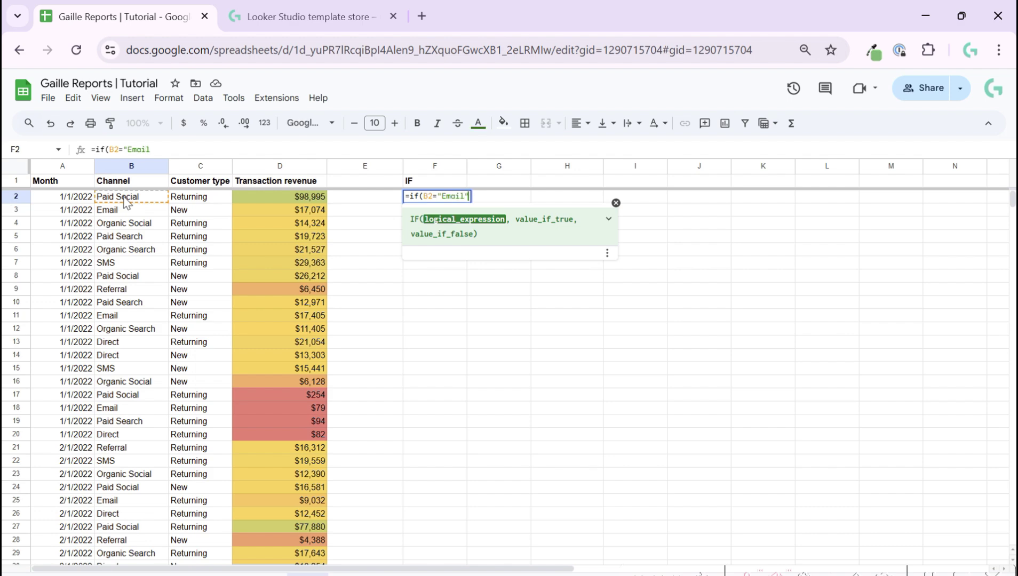
type(", ")
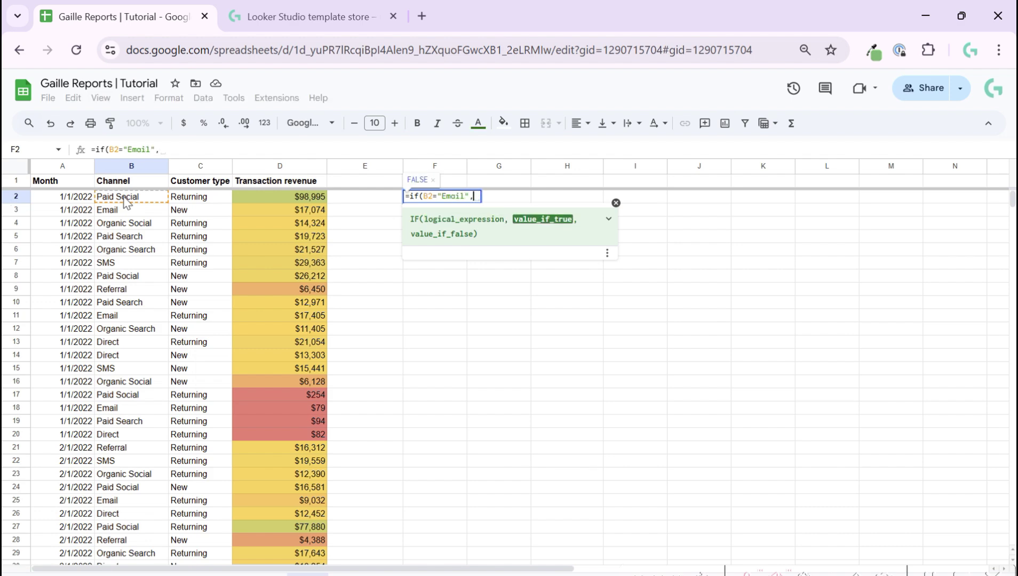
type("1,0)")
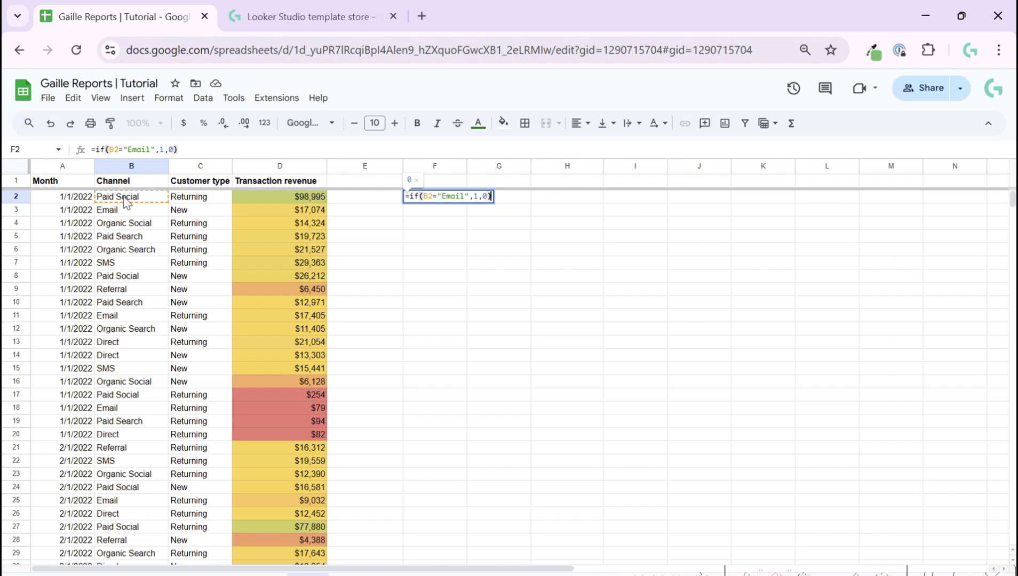
key("ctrl+Return")
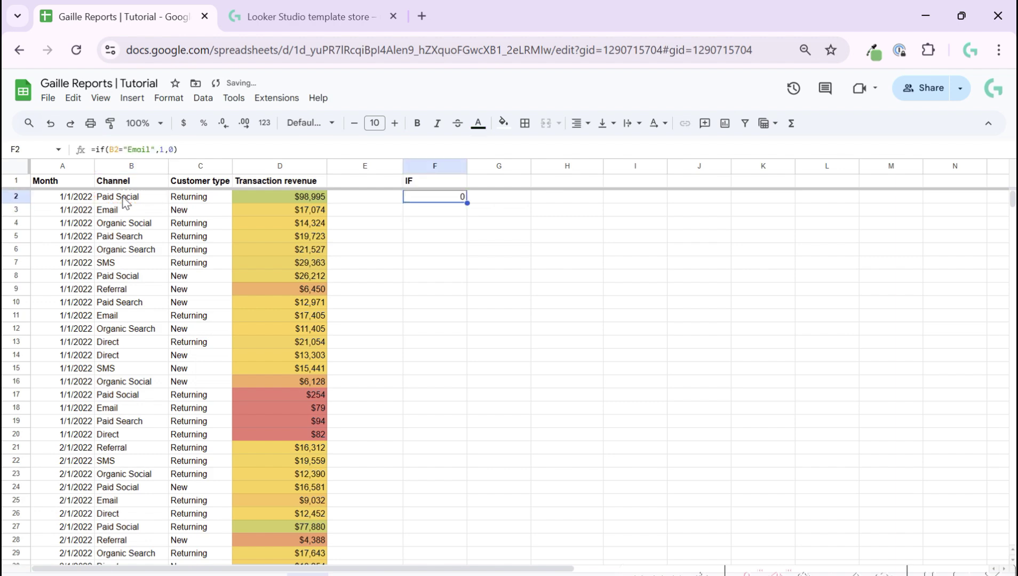
Copy F2's Email check into F3, where it returns 1 for the Email row
left_click(132, 150)
left_click(410, 246)
left_click(447, 204)
key("ctrl+c")
key("Down")
key("ctrl+v")
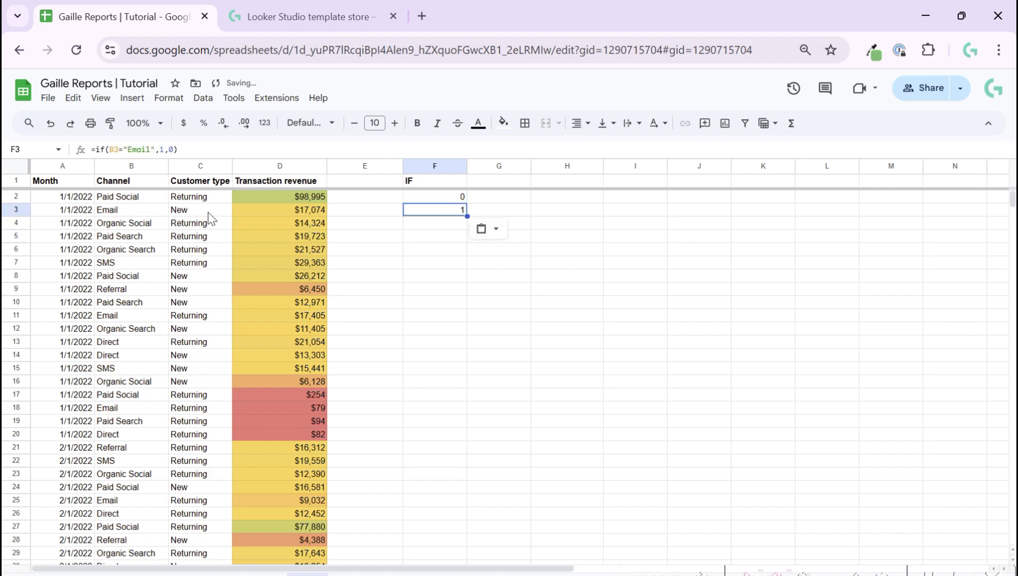
left_click_drag(131, 214, 411, 221)
left_click(463, 212)
Build a unique channel list in H1 with UNIQUE over column B, unbolding Paid Search
left_click(555, 185)
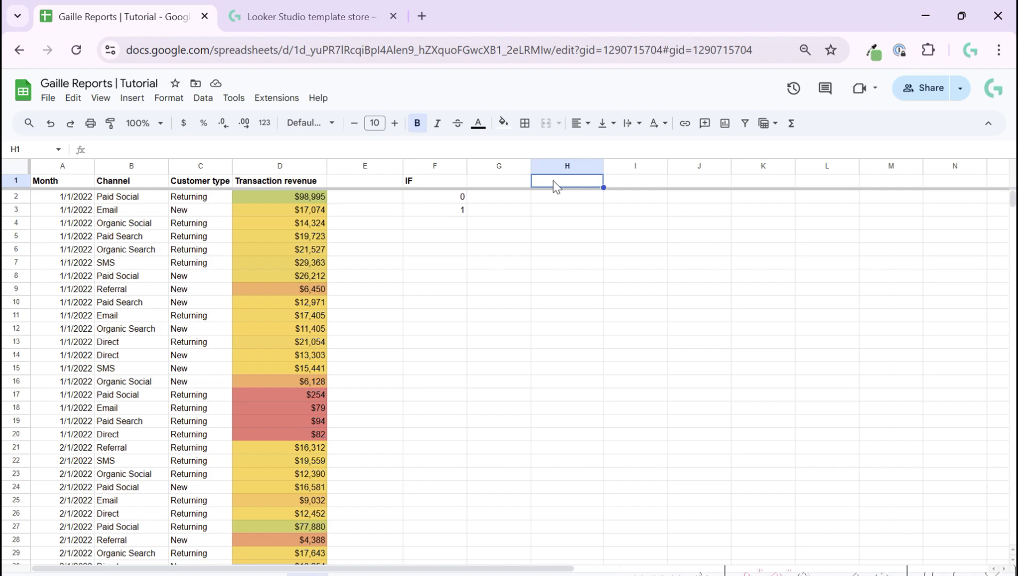
type("=uni")
key("Tab")
left_click(145, 170)
key("Return")
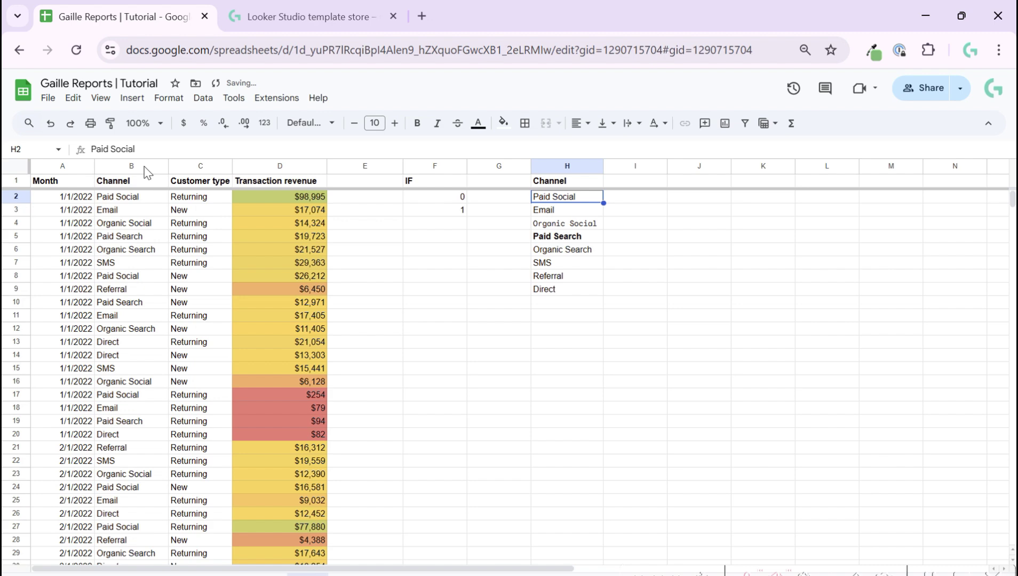
left_click(562, 239)
key("ctrl+b")
Enter =if(B2=H2,1,0) in F2 to compare B2's channel with H2
left_click(460, 199)
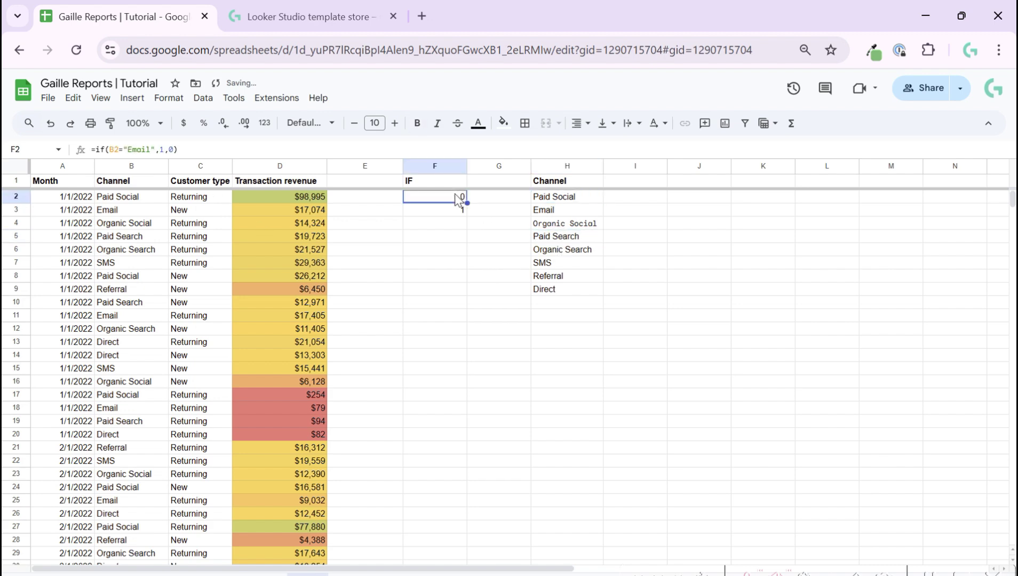
type("=")
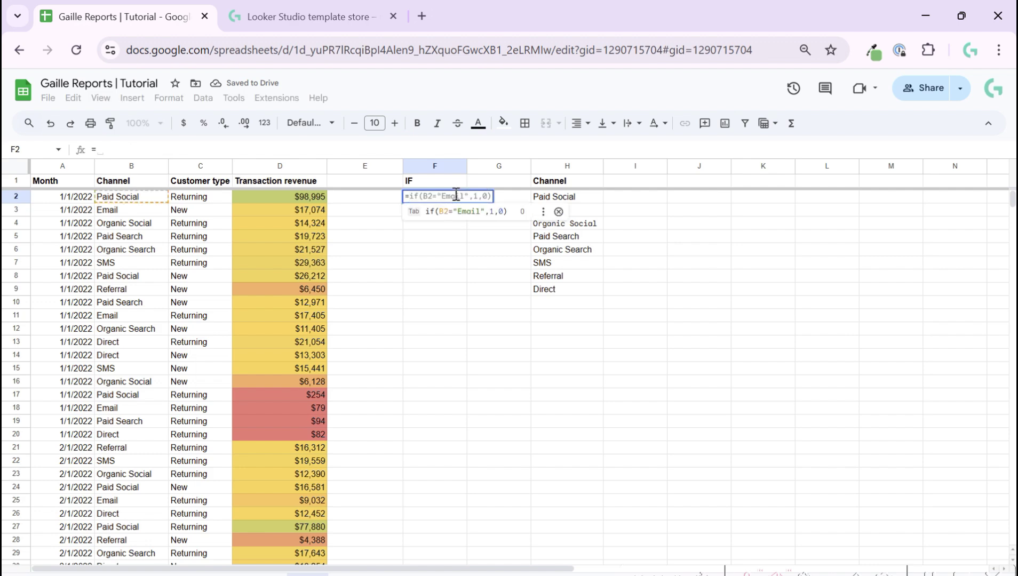
type("if(B2")
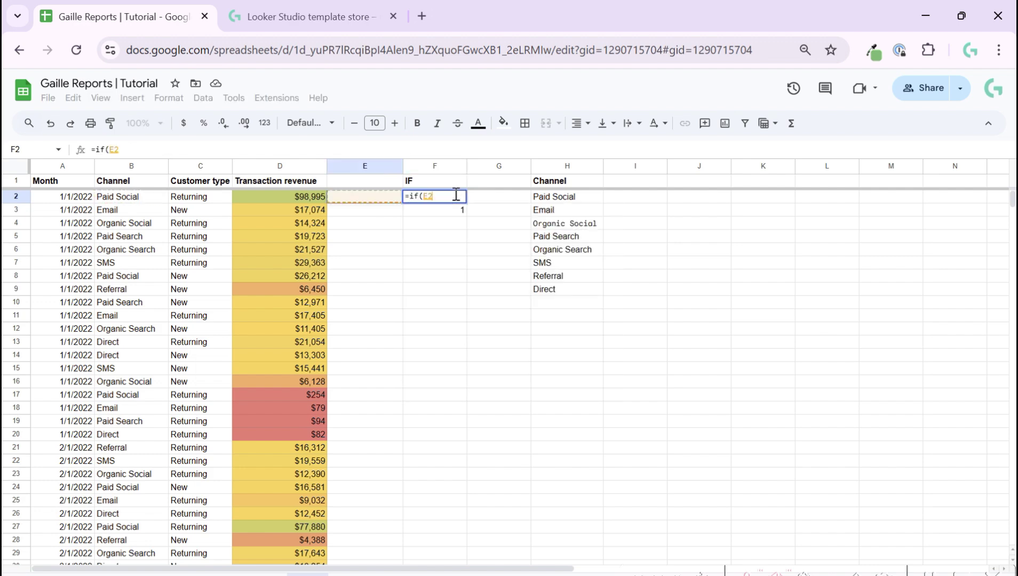
type("=")
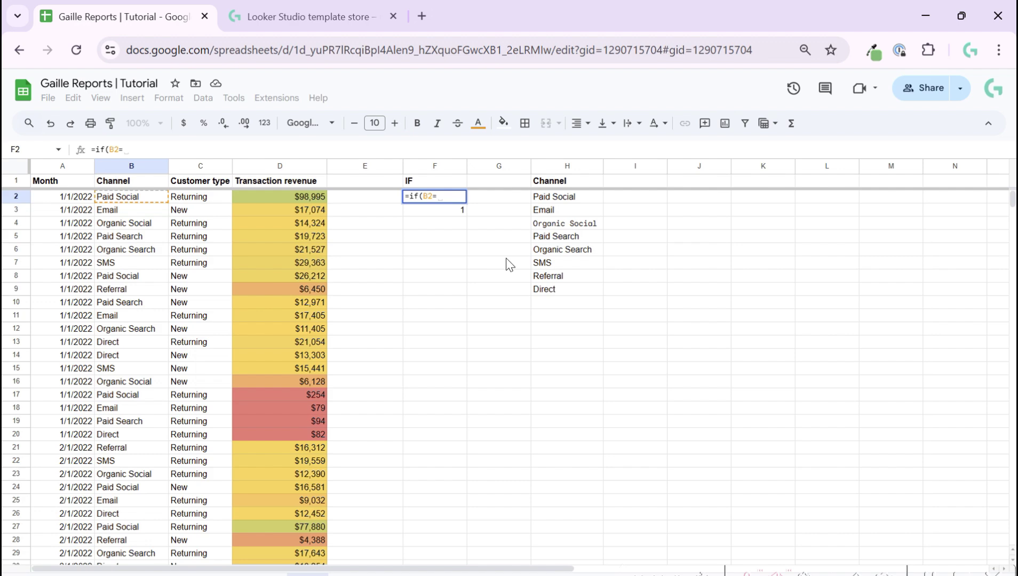
left_click(560, 200)
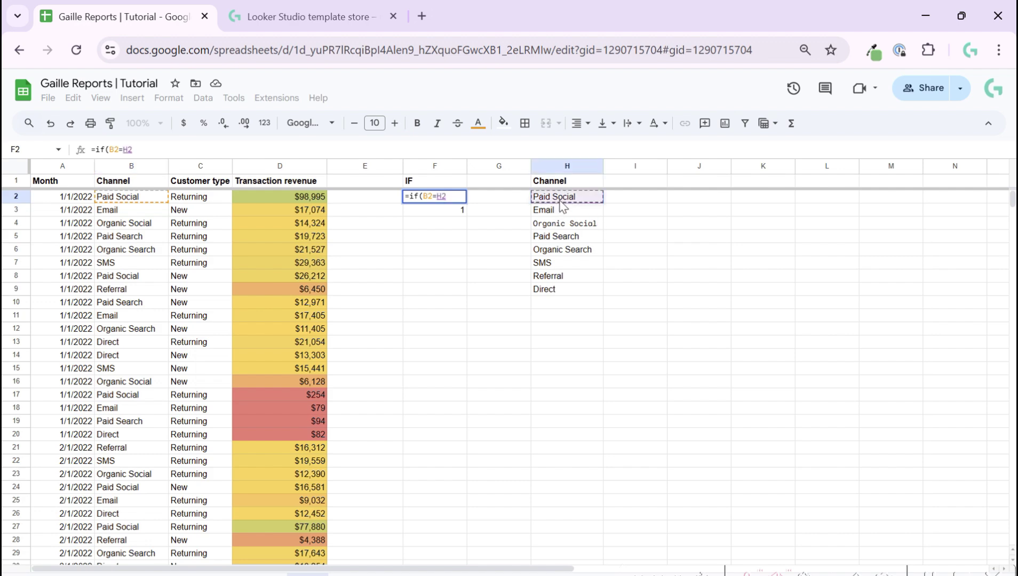
type(",1,")
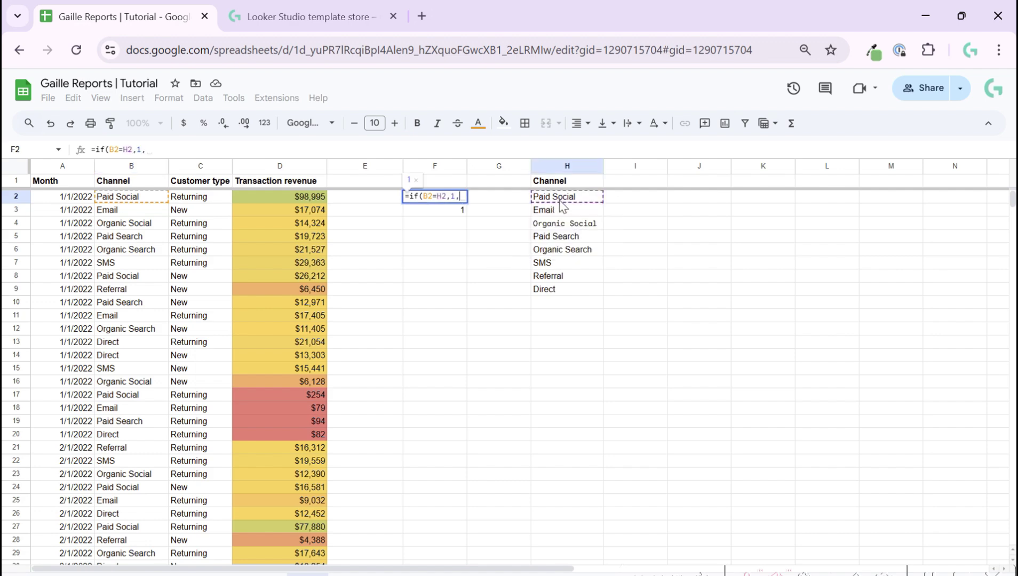
type("0)")
key("Return")
key("Up")
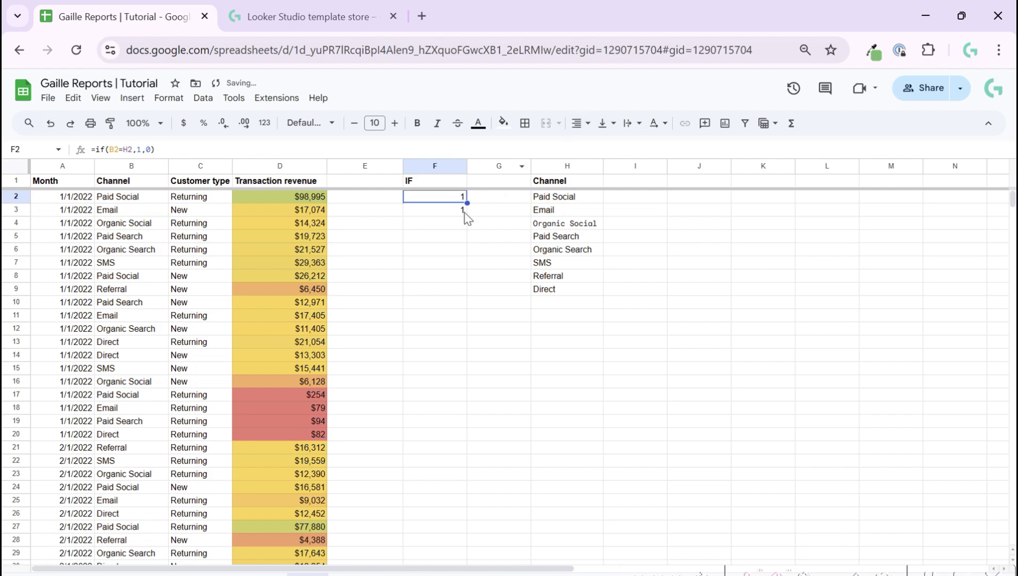
left_click(464, 212)
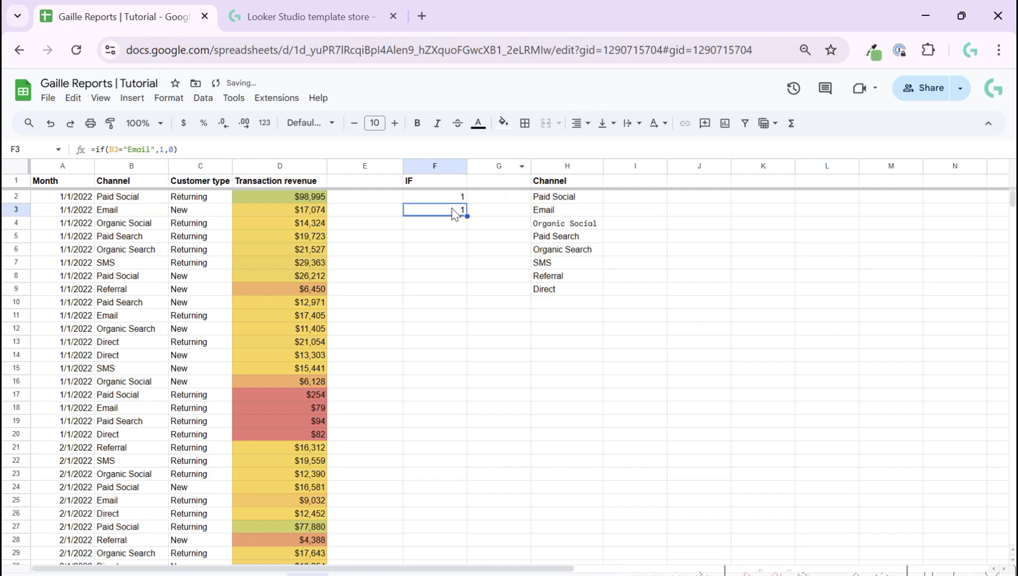
Re-enter the Paid Social entry in H2 as plain text
left_click(586, 206)
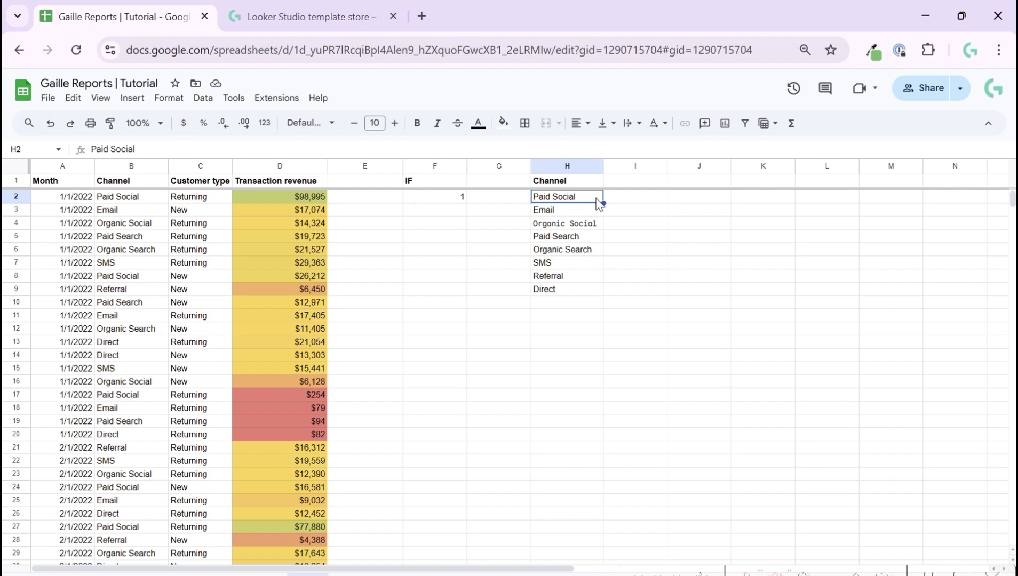
key("Return")
key("Return")
key("Up")
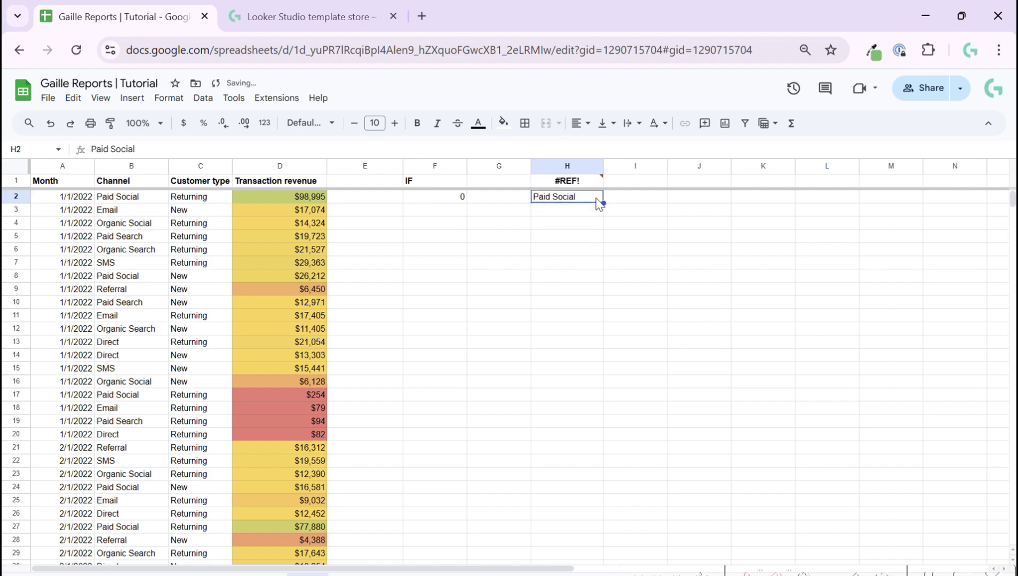
key("Left")
key("Left")
Change F2's formula to =if(B2=H2,"Yes","No") so it shows Yes
left_click(139, 150)
key("BackSpace")
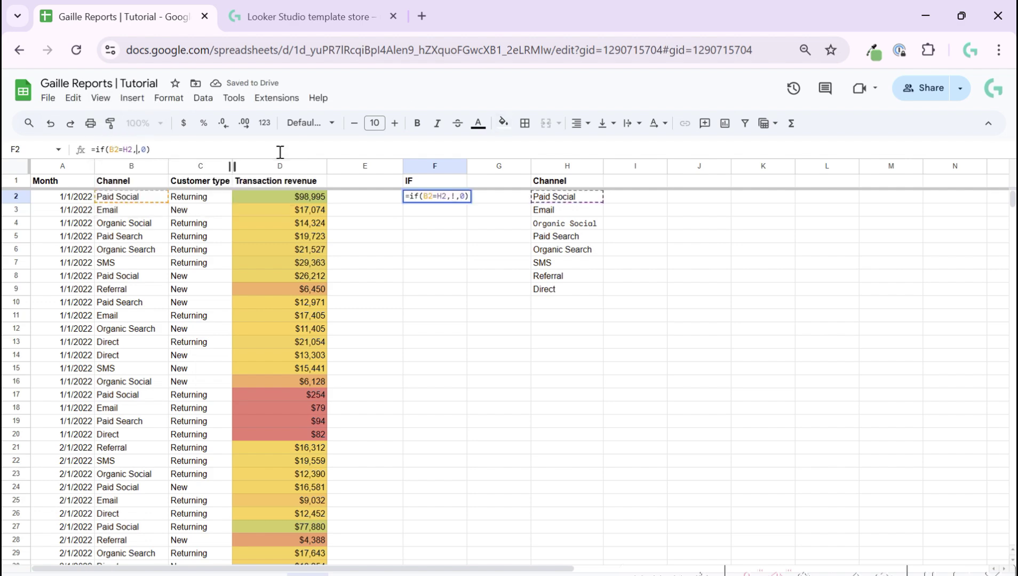
type("\"Yes\"")
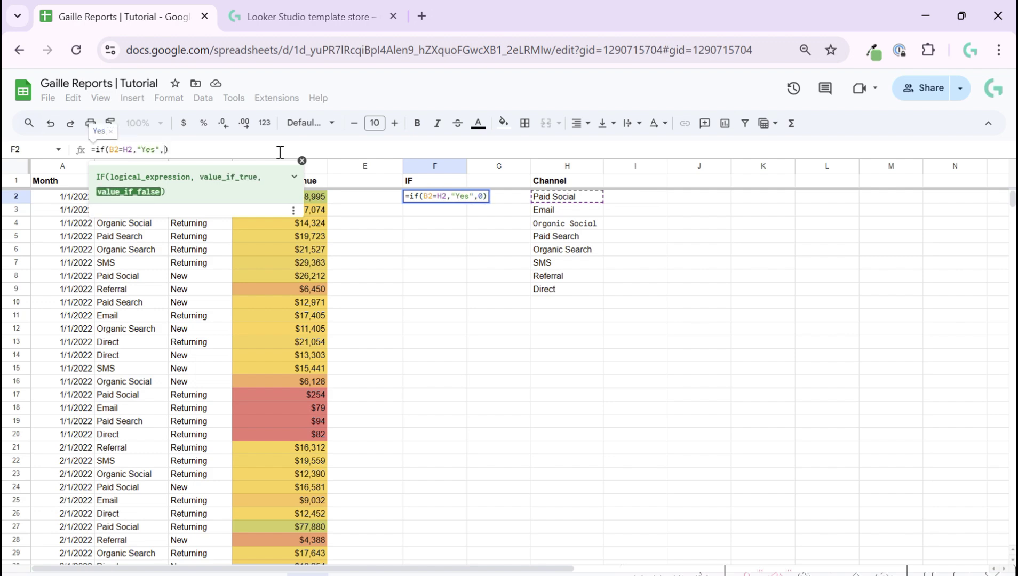
key("Delete")
type("\"No")
type("\"")
key("Return")
key("Up")
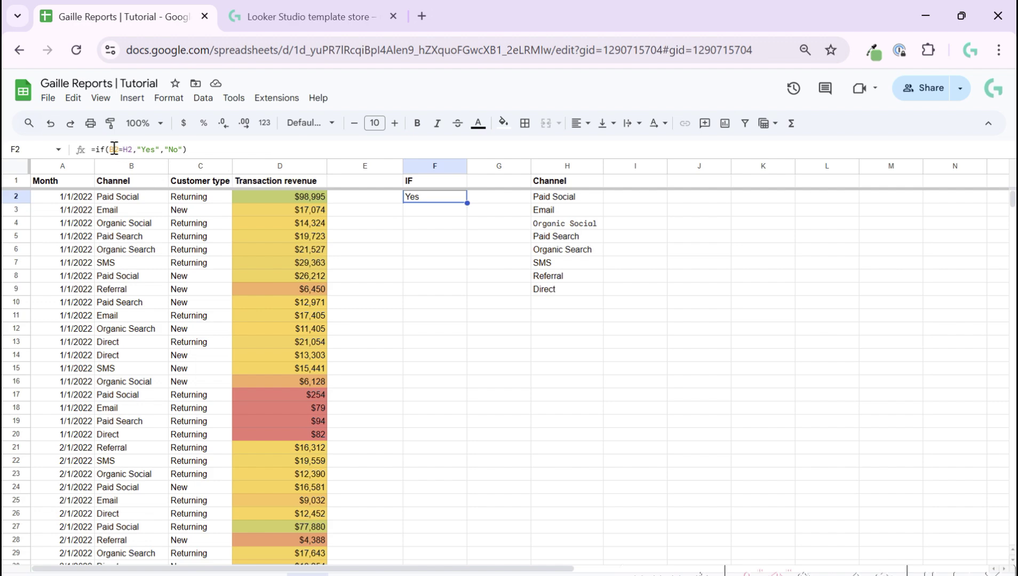
Leave the F2 formula unchanged and add the heading New Channel in I1
left_click_drag(110, 150, 133, 150)
key("Escape")
left_click(629, 185)
type("Ne")
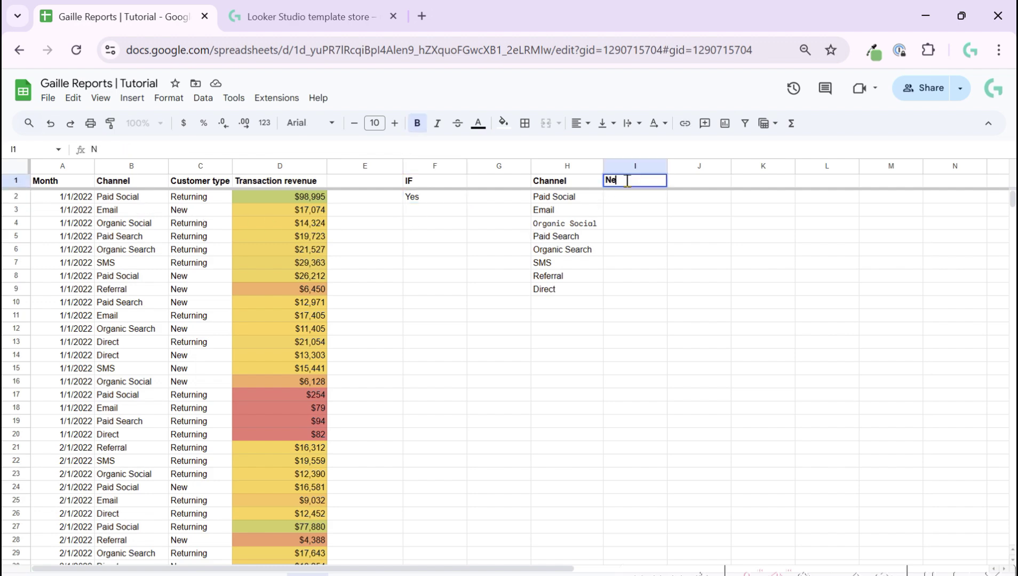
type("w Channel")
key("Return")
Enter Paid in I2 and I5, beside Paid Social and Paid Search
key("Left")
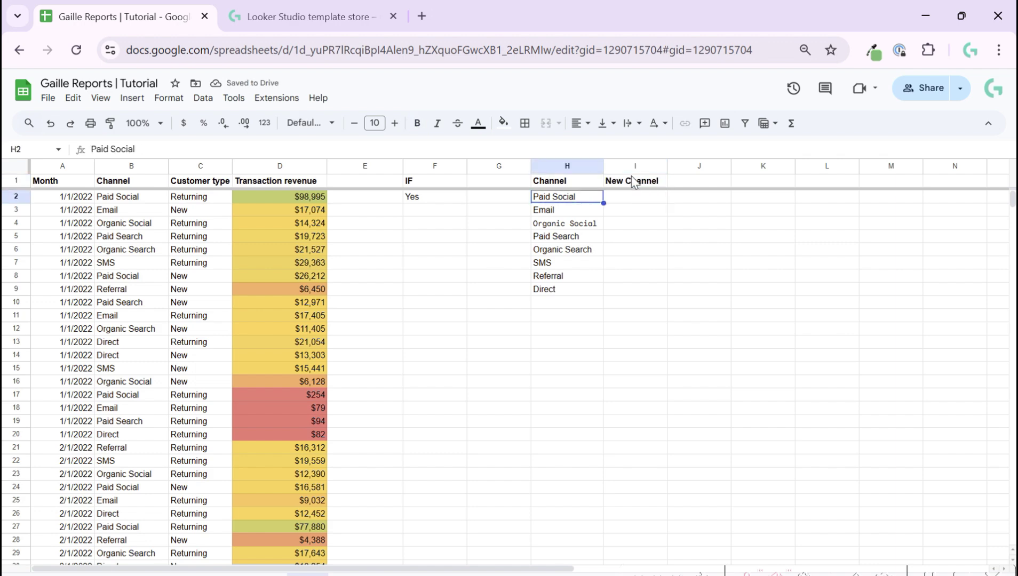
left_click(566, 224)
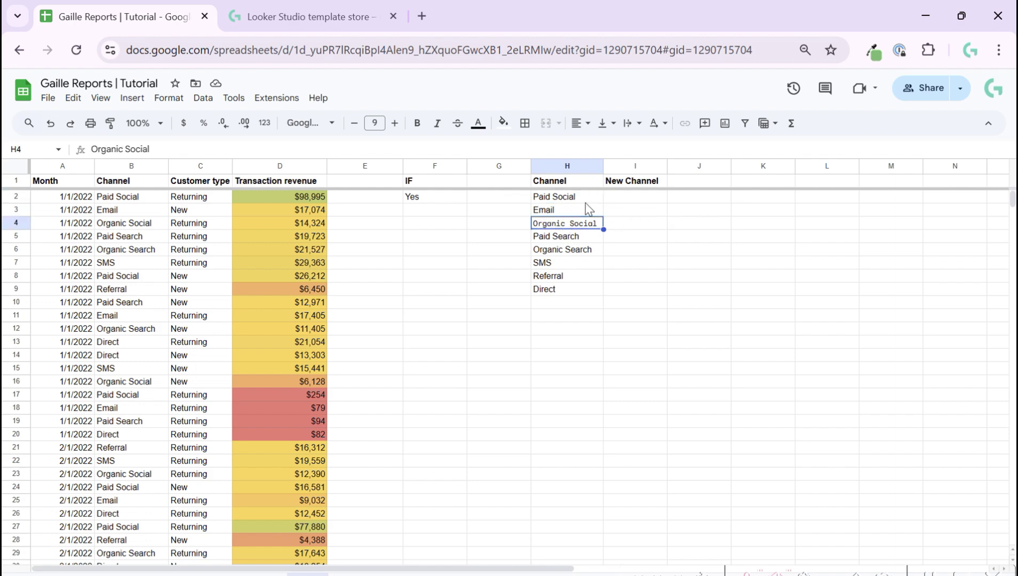
left_click(637, 199)
type("Paid")
key("Return")
key("Return")
key("Return")
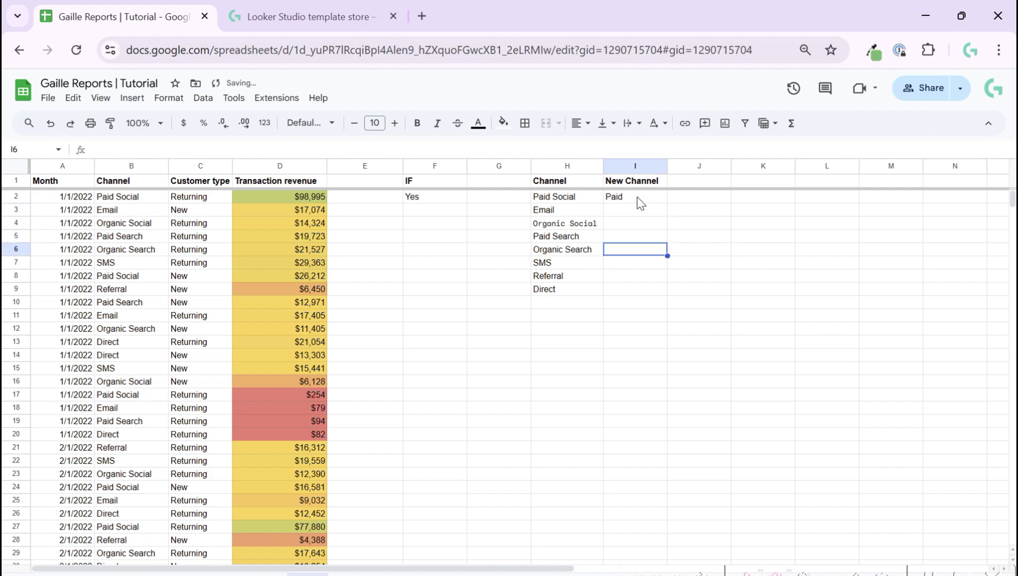
type("Paid")
key("Return")
key("Up")
key("Up")
key("Up")
key("Up")
key("Up")
Cancel an unfinished =id entry in F2 and move to cell E1
key("Left")
key("Left")
key("Left")
key("Down")
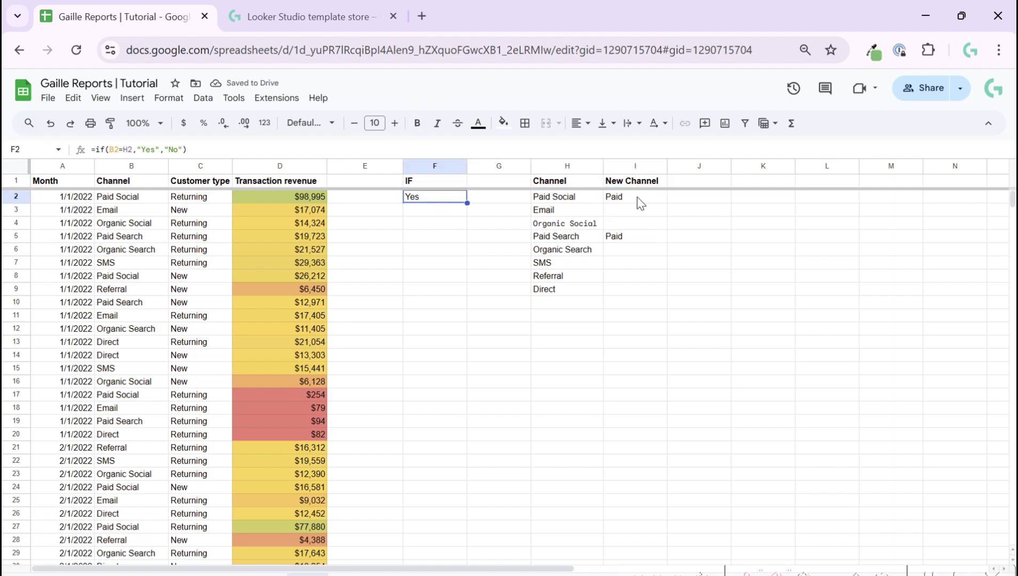
type("=id")
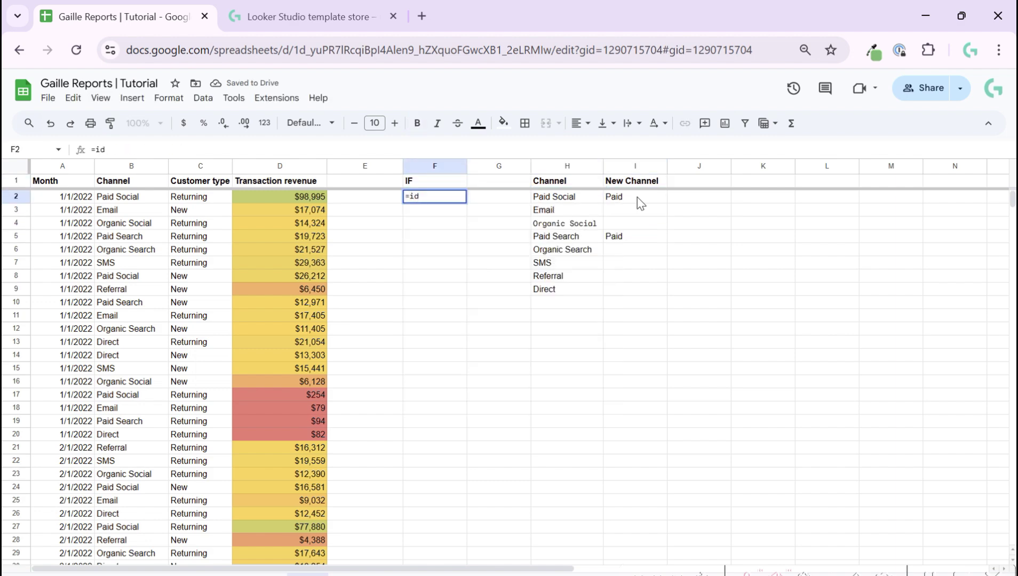
key("Escape")
key("Left")
key("Up")
Head column E New Channel and enter =if(B2=H2,I2,B2) in E2
type("New ")
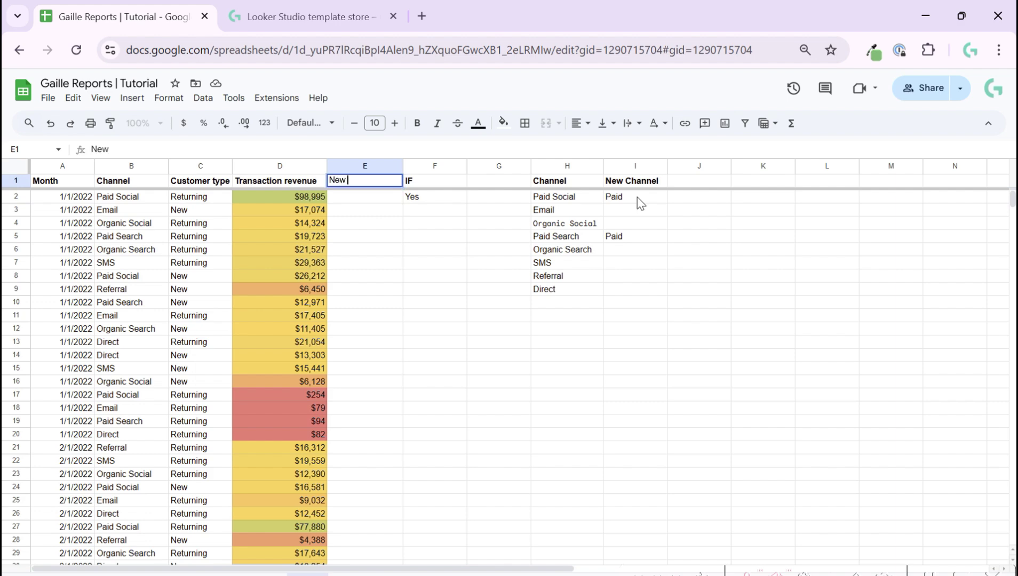
type("Channel")
key("Return")
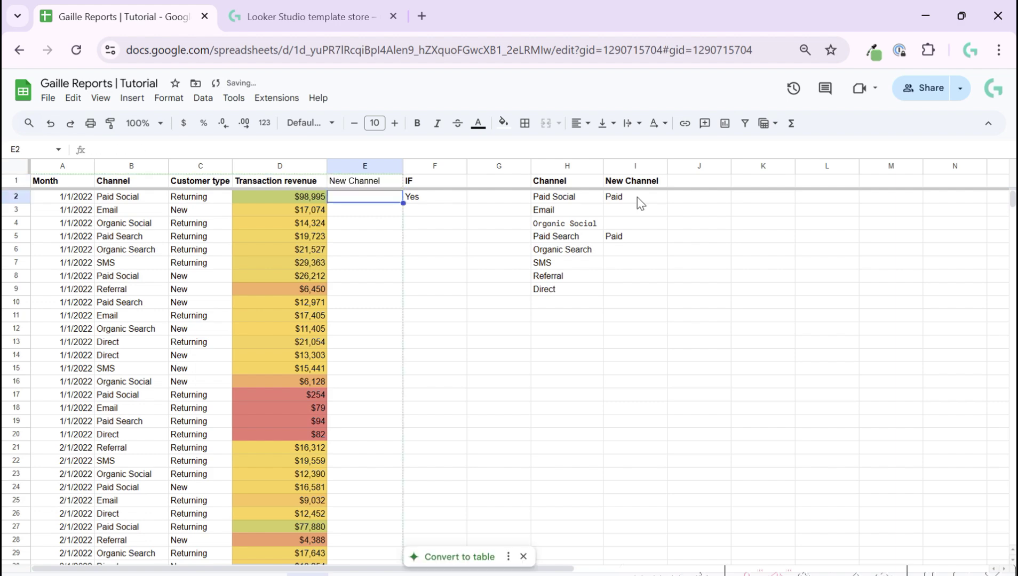
type("=if(")
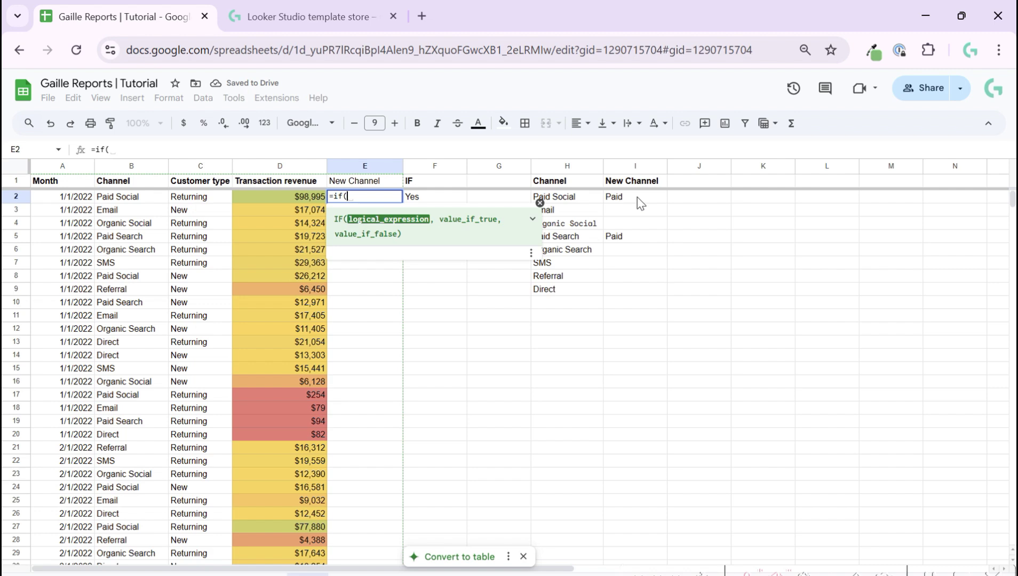
key("Left")
key("Left")
key("Left")
type("=")
left_click(580, 198)
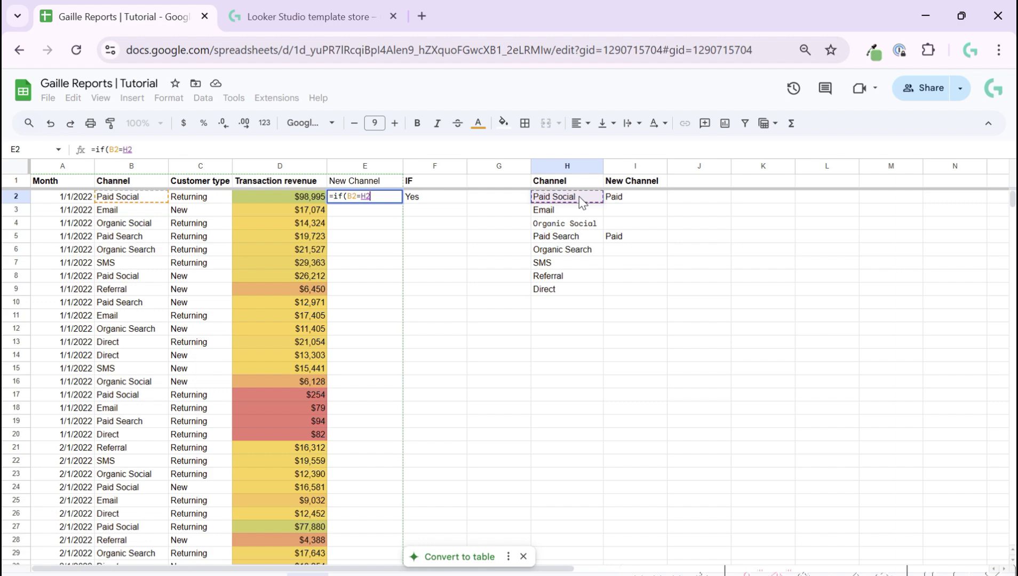
type(",")
left_click(627, 201)
type(",")
left_click(155, 206)
type(")")
key("Return")
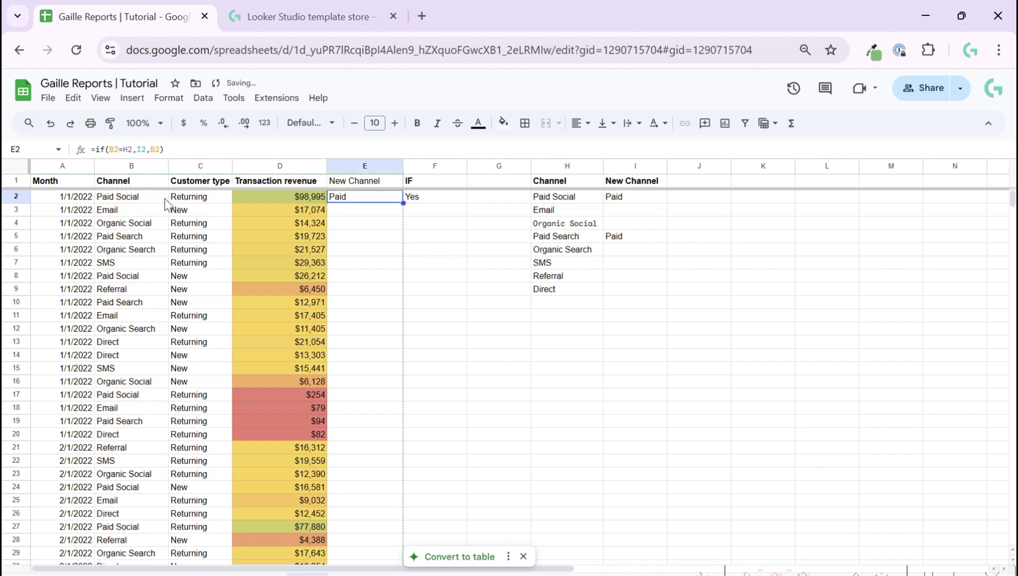
Lock E2's lookup references as $H$2 and $I$2 with F4
left_click(126, 150)
key("F4")
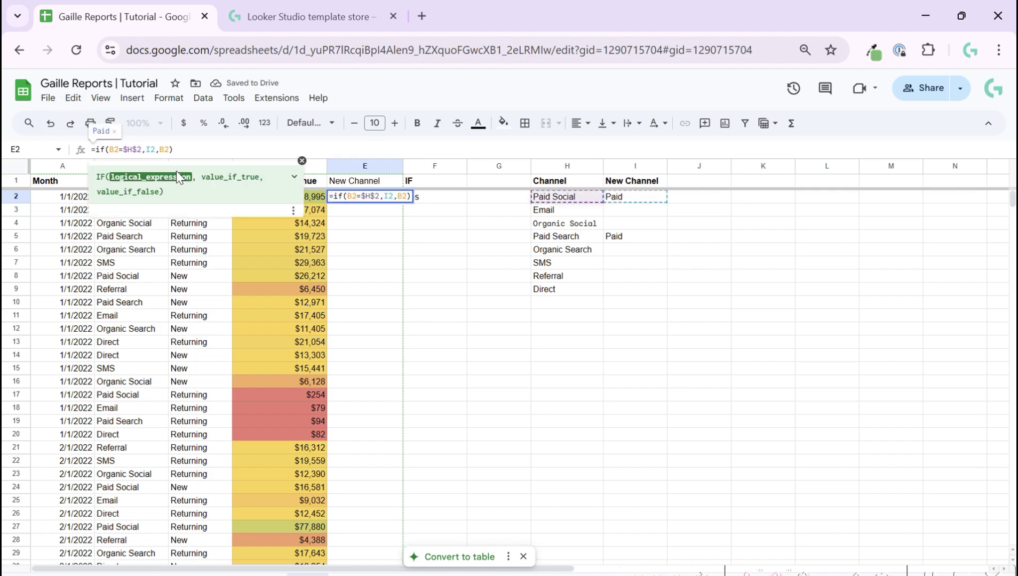
key("Right")
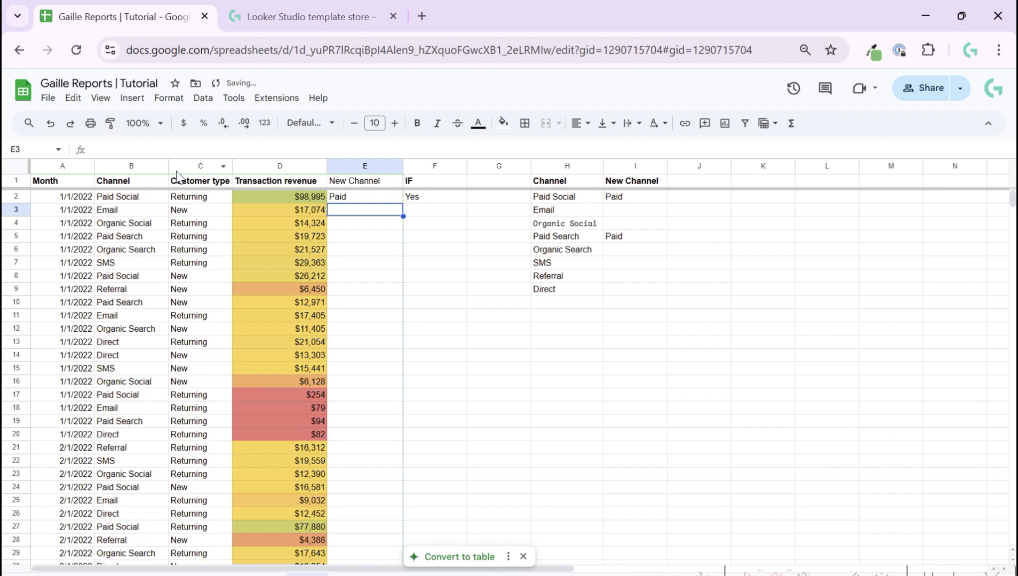
key("ctrl+v")
key("ctrl+z")
Paste the New Channel formula down column E into the following rows
key("ctrl+v")
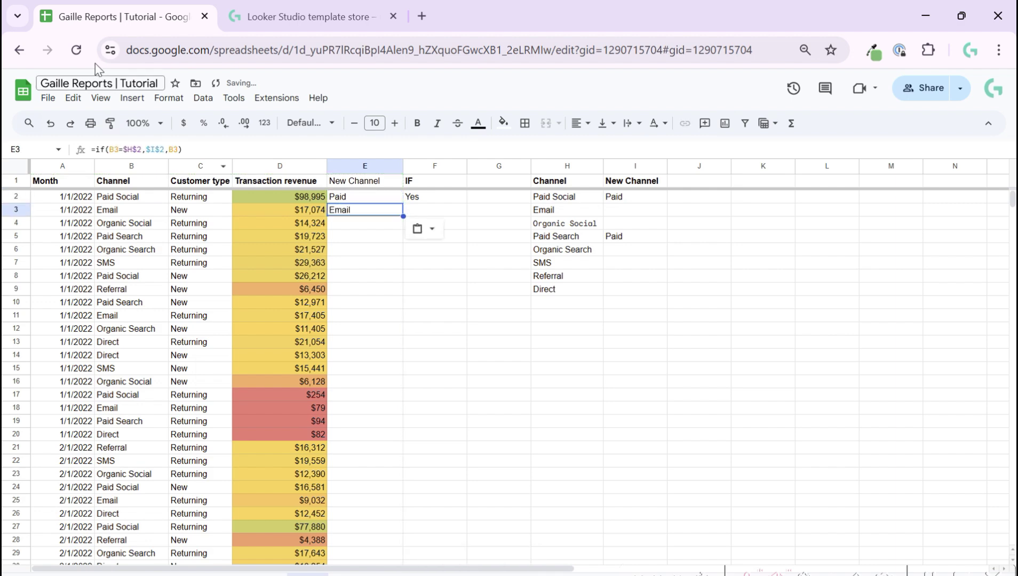
key("Down")
key("ctrl+v")
key("Down")
key("ctrl+v")
key("Down")
key("ctrl+v")
key("Down")
key("ctrl+v")
key("Down")
key("ctrl+v")
key("Down")
key("ctrl+v")
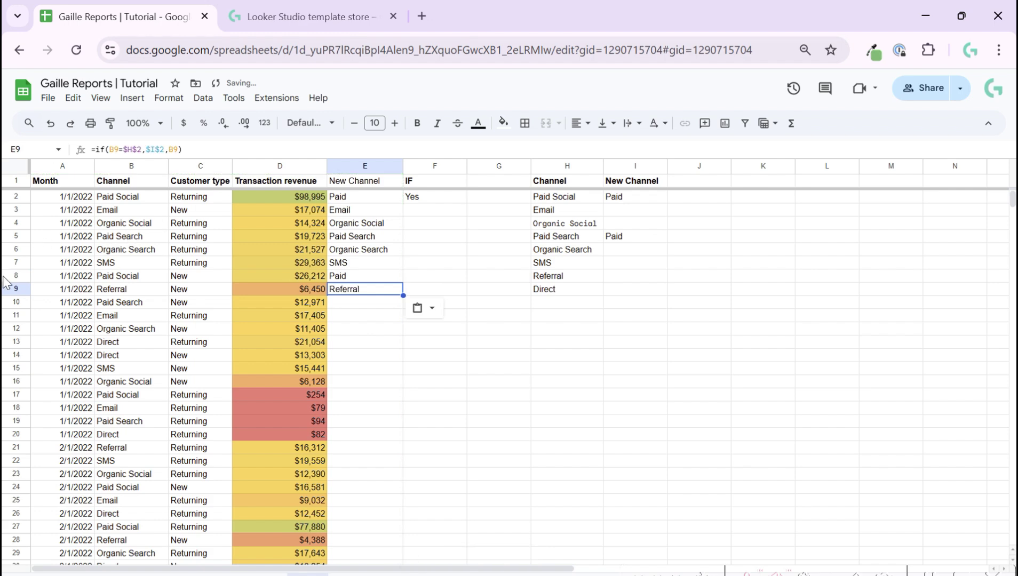
Fill the formula into row 9 and review the New Channel results in E2:E9
left_click(155, 198)
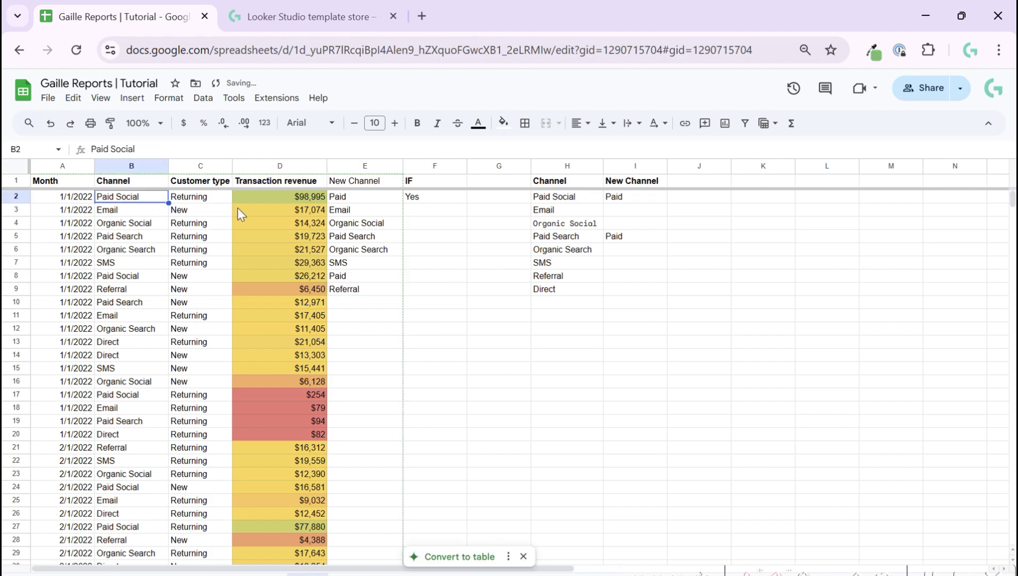
left_click(372, 198)
left_click(377, 185)
left_click_drag(364, 197, 365, 303)
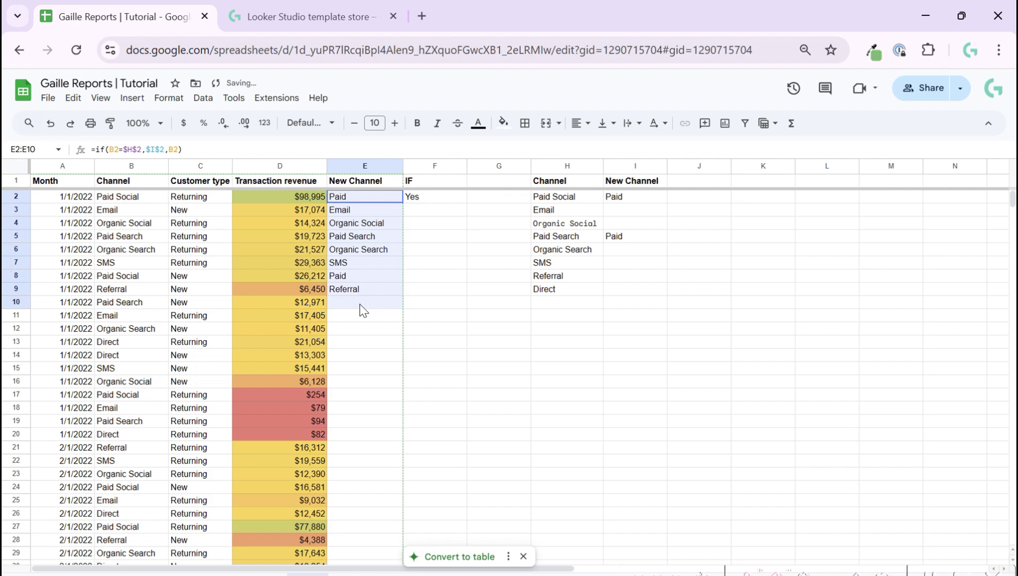
left_click(353, 224)
left_click_drag(360, 200, 350, 288)
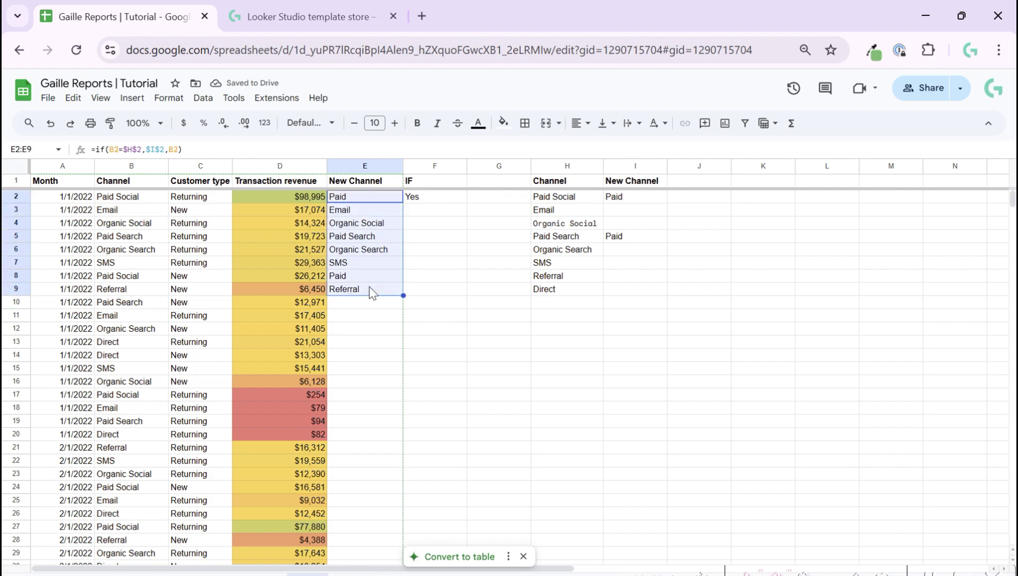
left_click(381, 200)
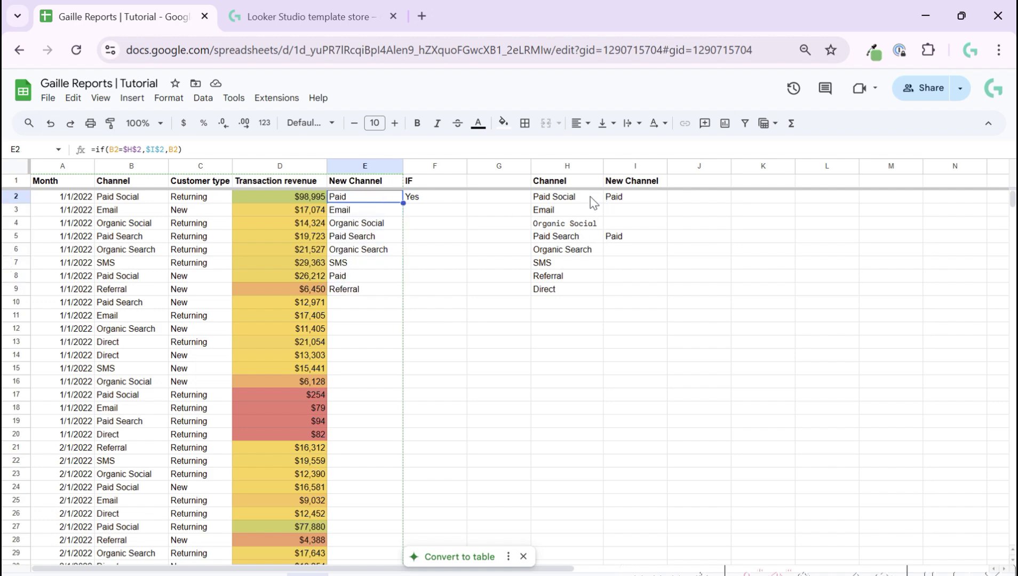
Check the H2:I5 lookup mappings, Paid Social and Paid Search to Paid
left_click_drag(589, 199, 659, 199)
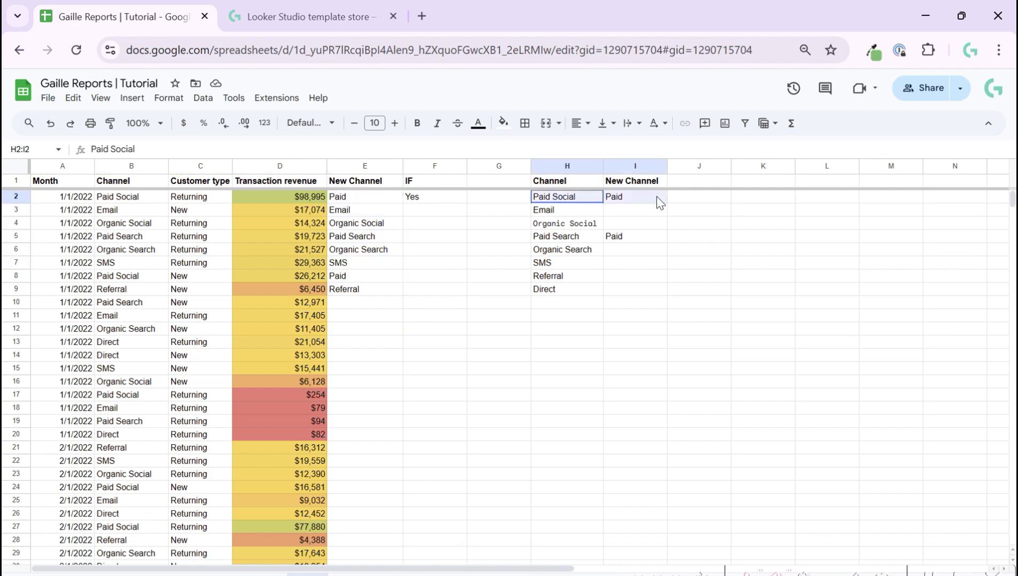
left_click(564, 237)
left_click(652, 241)
left_click(353, 202)
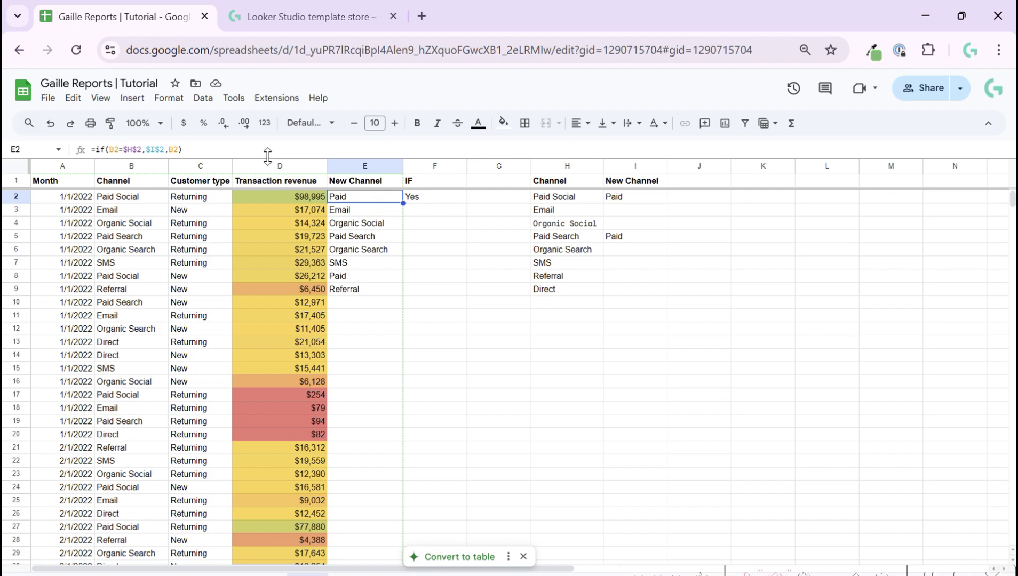
Replace E2's final B2 with the nested if(B2=H5,I5,B2) for Paid Search
left_click(99, 149)
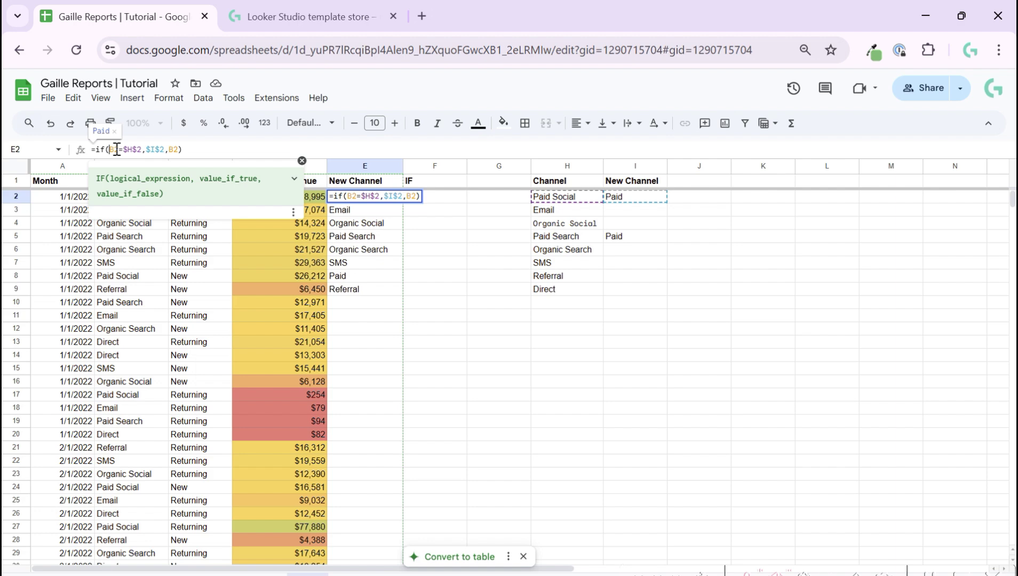
left_click_drag(110, 149, 121, 148)
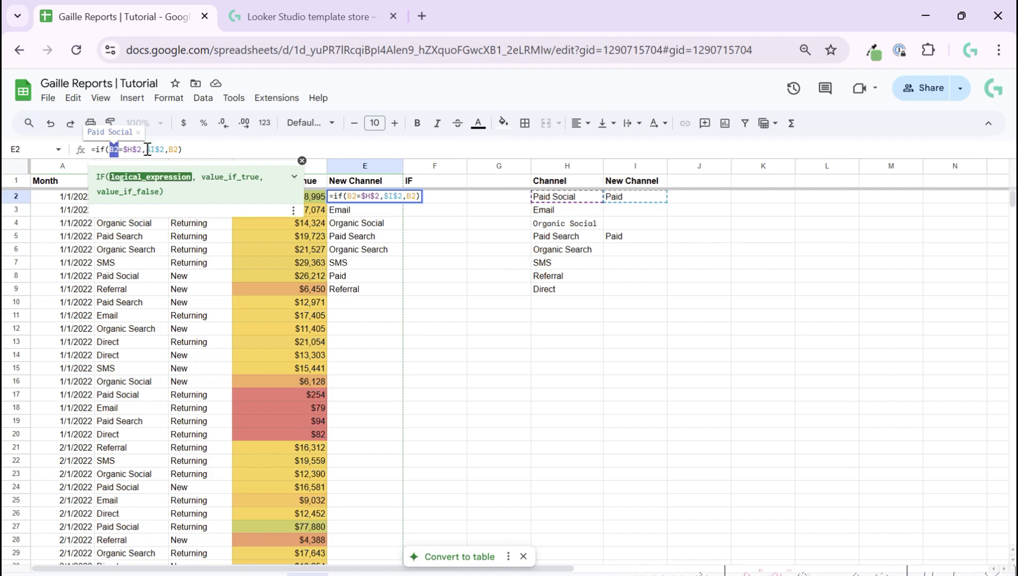
left_click_drag(146, 150, 164, 149)
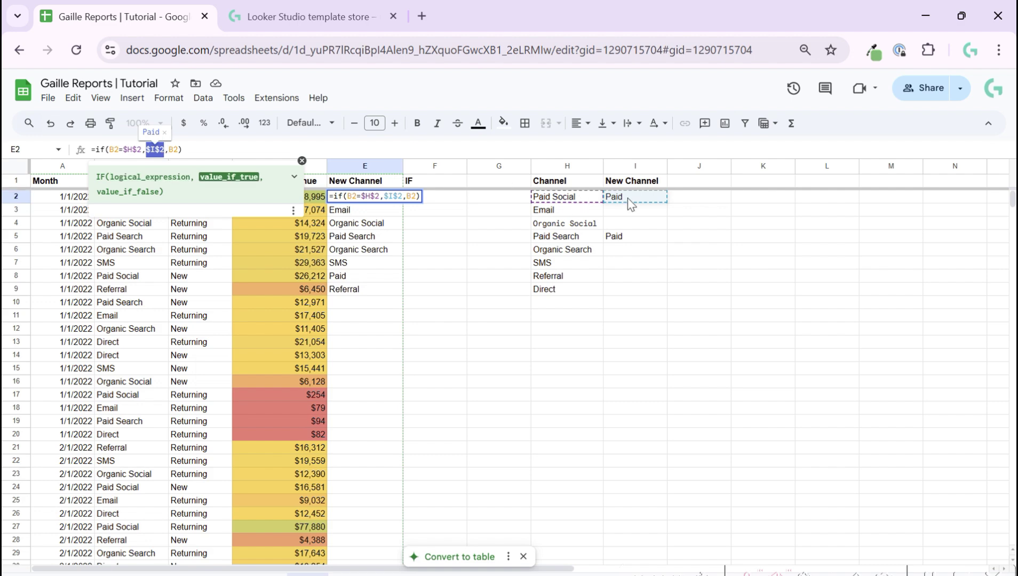
left_click_drag(168, 149, 180, 150)
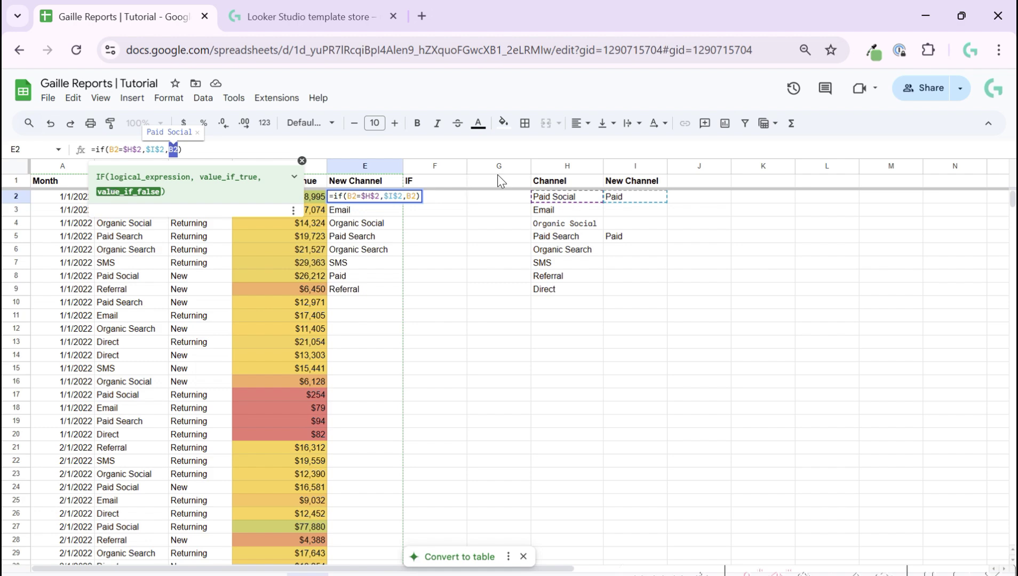
type("if(")
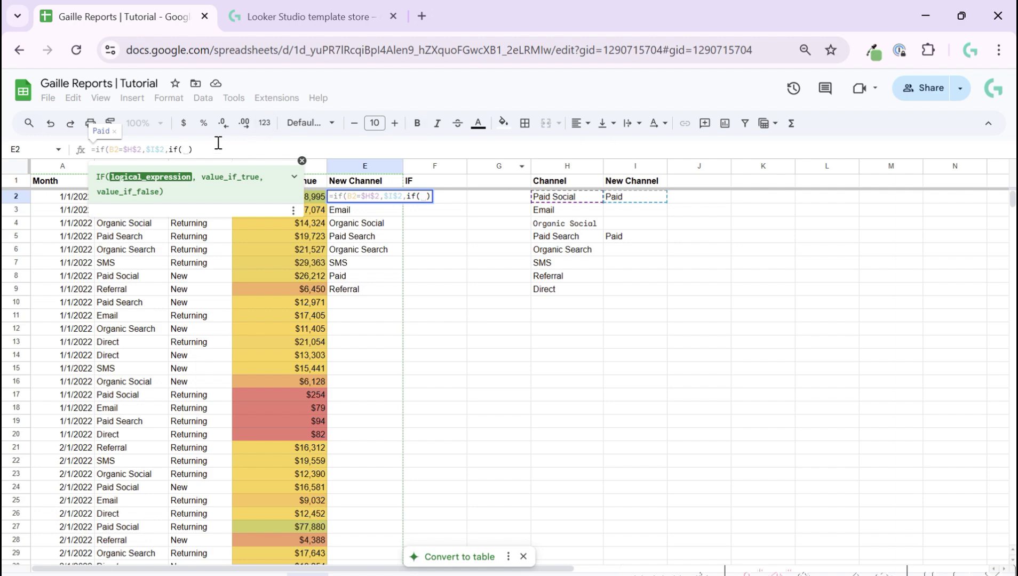
type("B2")
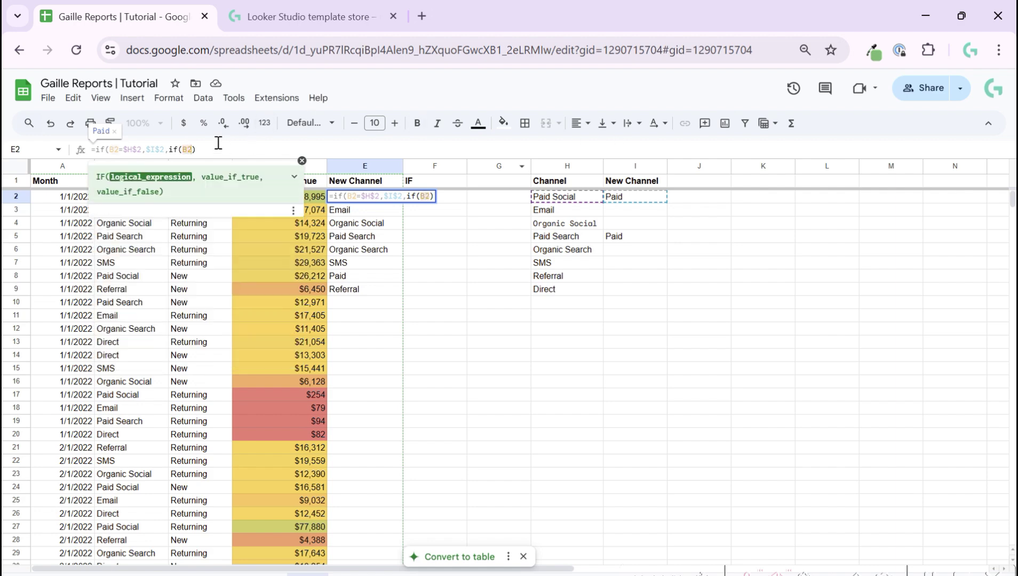
type("=")
left_click(559, 242)
type(",")
left_click(635, 238)
type(",")
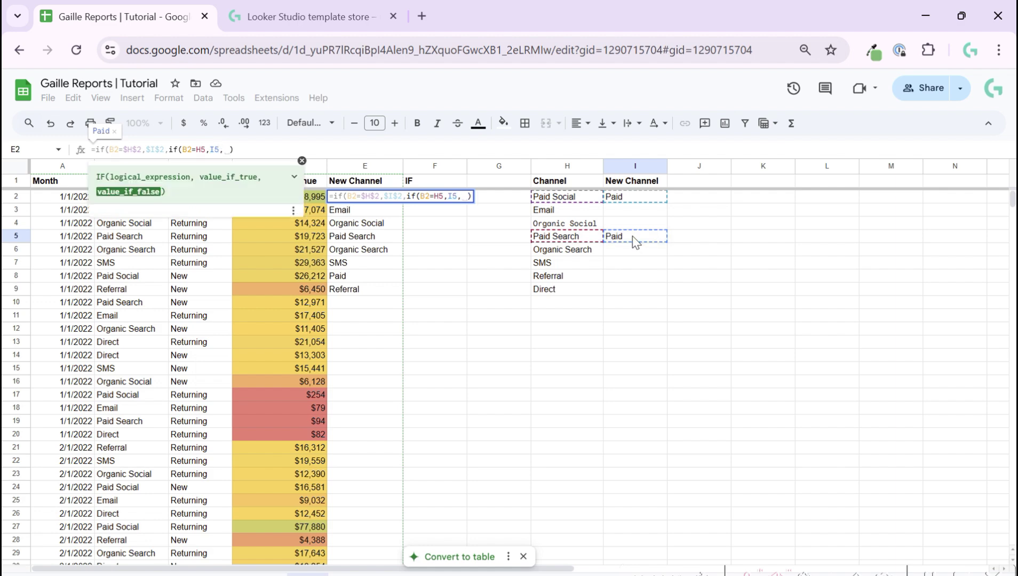
type("B2")
key("Return")
key("Up")
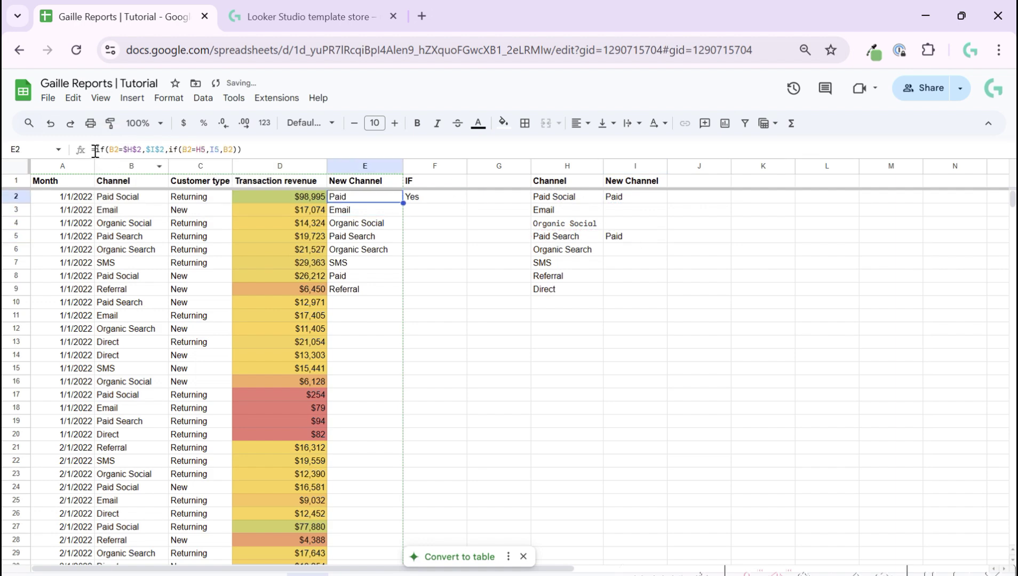
Lock the nested references in E2 as $H$5 and $I$5
left_click_drag(99, 147, 141, 147)
left_click(195, 149)
key("F4")
key("F4")
key("Return")
Paste the nested formula into E5, which now reads Paid
key("Down")
key("Down")
key("Down")
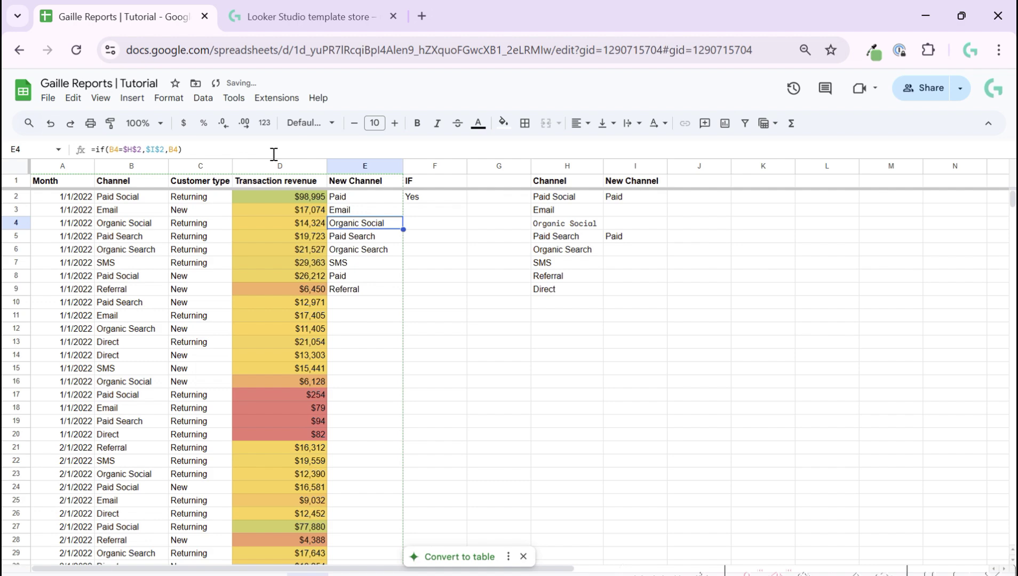
type("=if(B5=$H$2,$I$2,if(B5=$H$5,$I$5,B5))")
key("ctrl+z")
left_click_drag(128, 239, 337, 244)
left_click(350, 240)
key("ctrl+v")
Review the New Channel results down to row 11 and E2's nested formula
left_click_drag(358, 194, 346, 289)
left_click(342, 304)
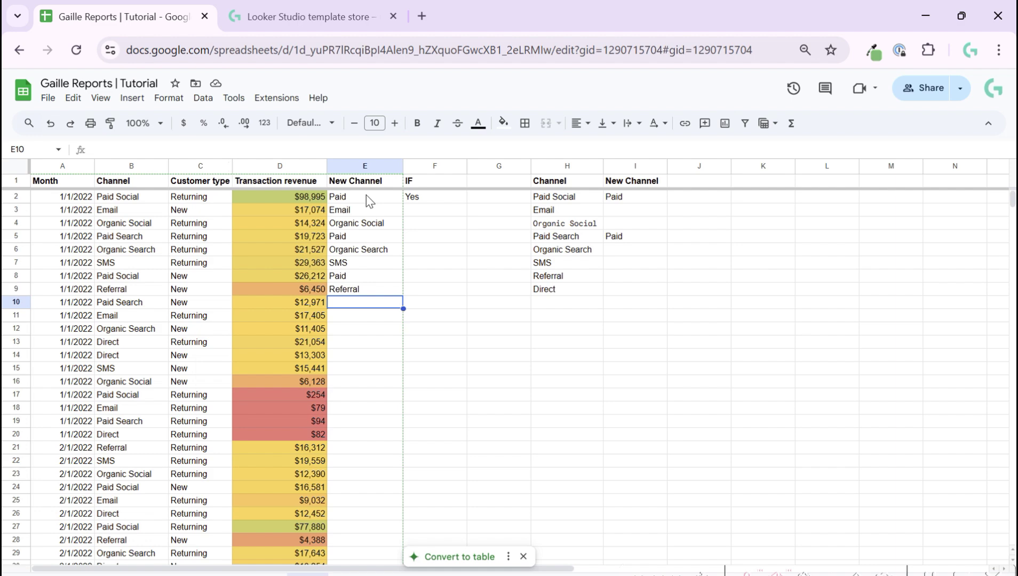
left_click_drag(366, 194, 344, 316)
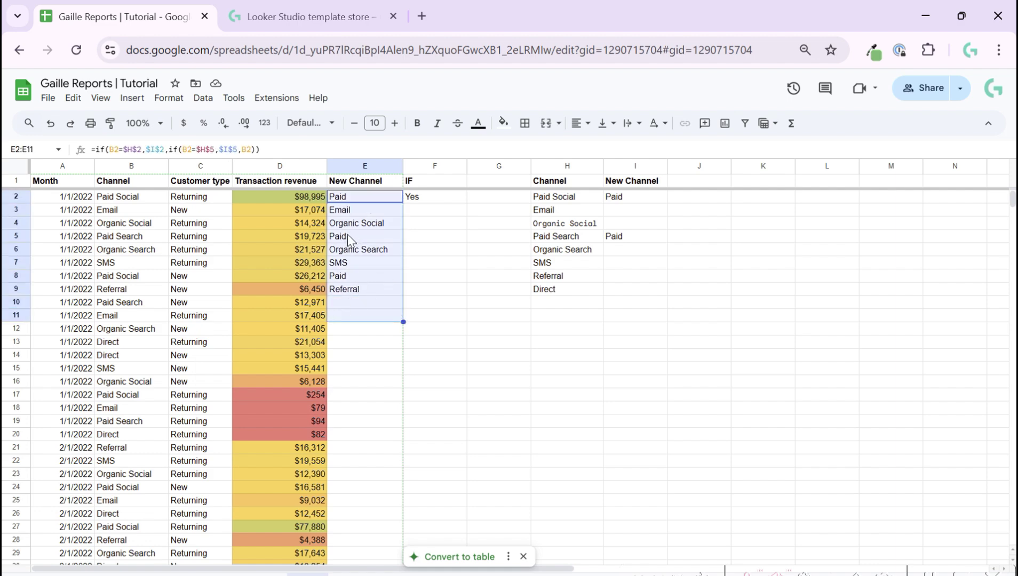
left_click(354, 262)
left_click(388, 200)
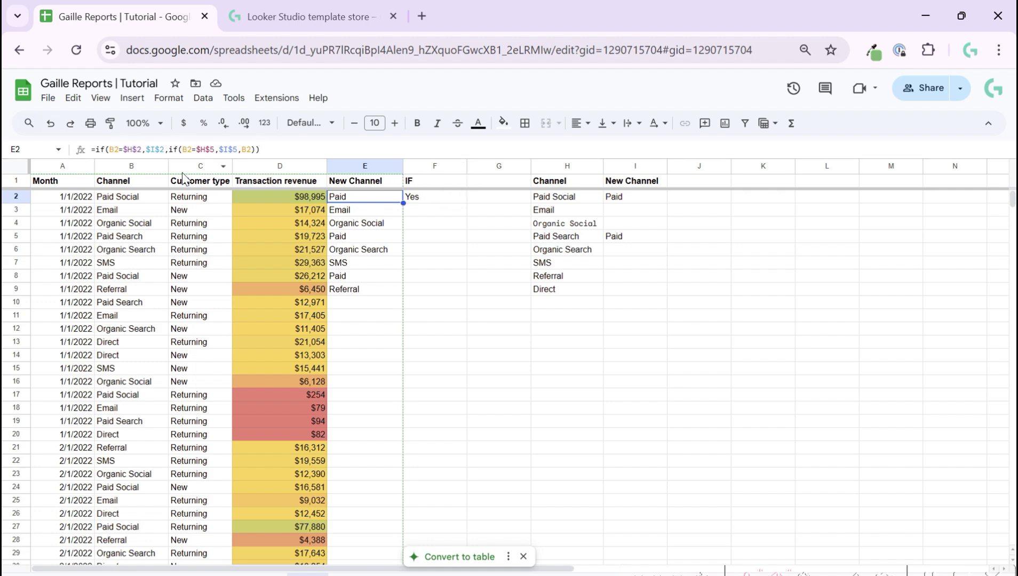
left_click_drag(99, 149, 210, 149)
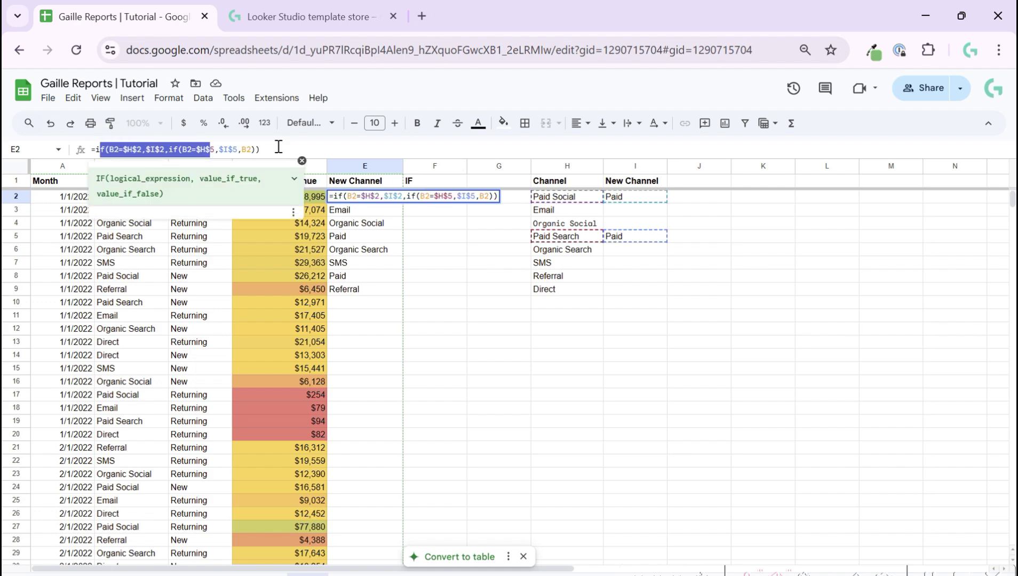
left_click(414, 220)
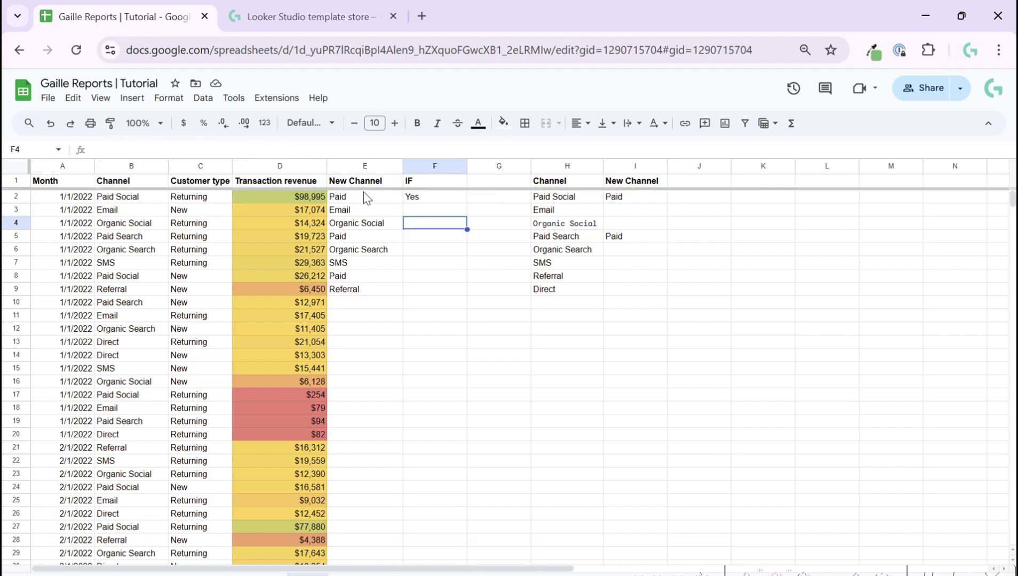
left_click(364, 198)
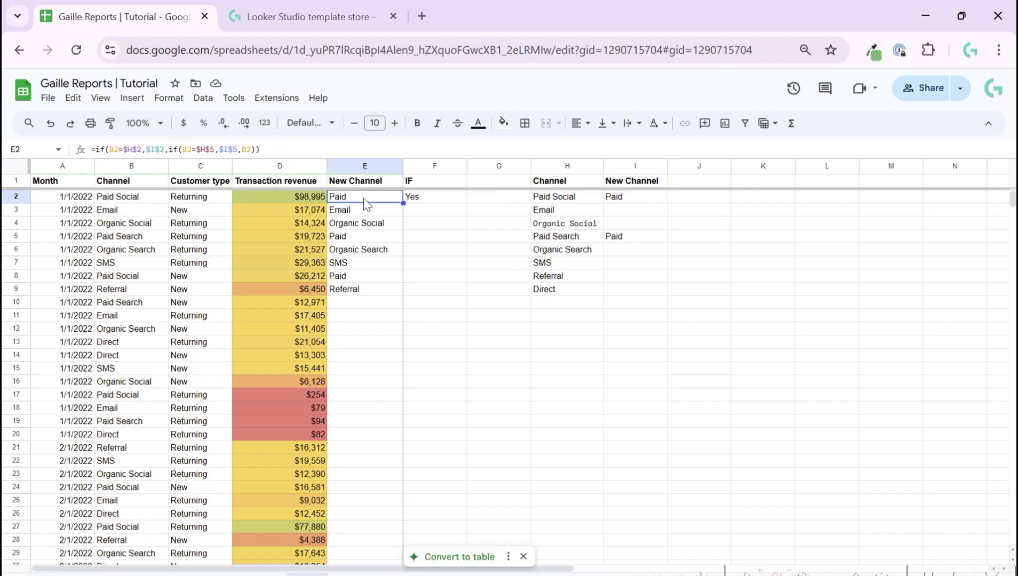
Enter IFS, AND and OR into cells F3, F4 and F5 beneath the IF note
left_click(438, 210)
type("IFS")
key("Return")
type("AND")
key("Return")
type("OR")
key("Return")
key("Up")
key("Up")
key("Up")
key("Down")
key("Down")
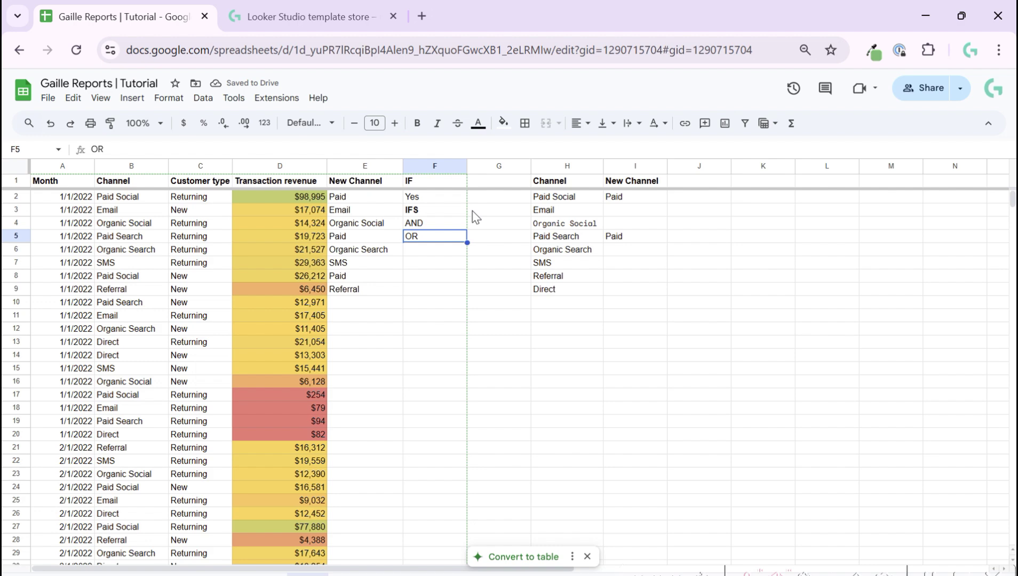